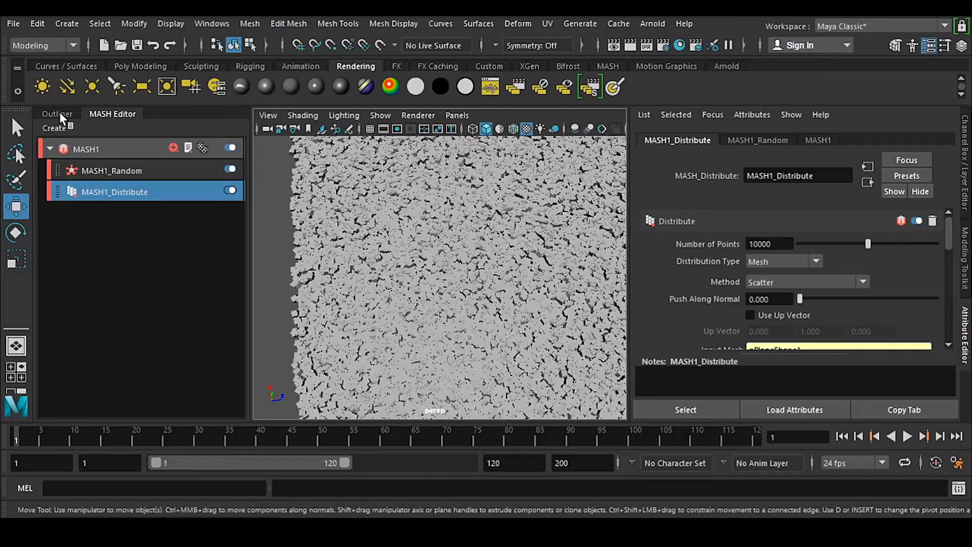
# Step: Scale up the plane pPlane1 so that the scattered cubes spread over a larger area
pyautogui.click(92, 217)
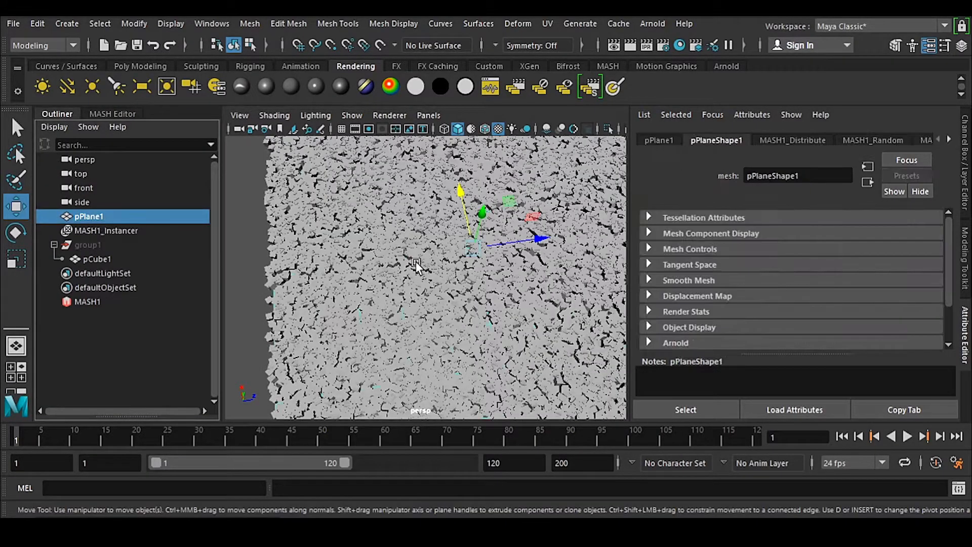
pyautogui.press('f')
pyautogui.press('r')
pyautogui.moveTo(456, 261); pyautogui.dragTo(634, 336)
pyautogui.scroll(-5, 530, 277)
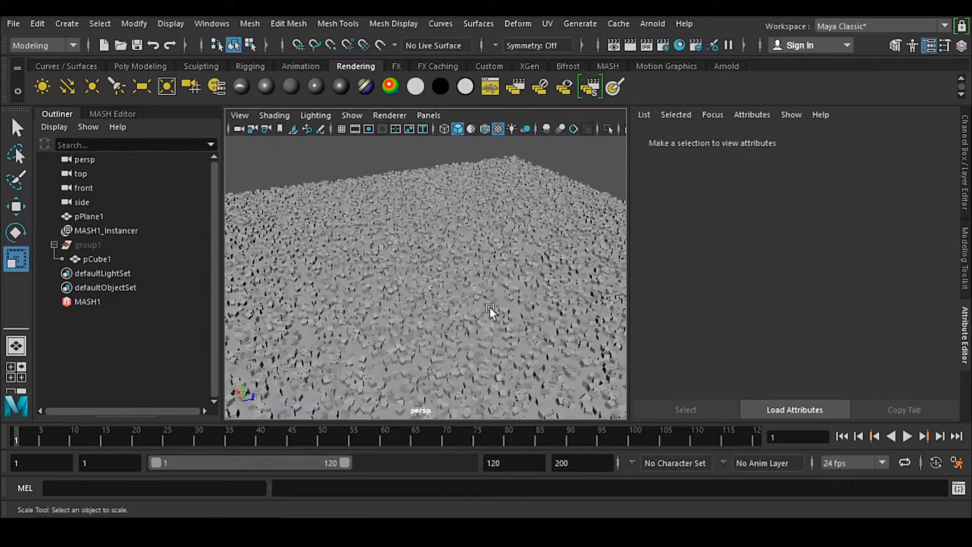
pyautogui.keyDown('alt'); pyautogui.moveTo(490, 307); pyautogui.dragTo(458, 257); pyautogui.keyUp('alt')
pyautogui.scroll(-5, 462, 312)
pyautogui.scroll(10, 405, 315)
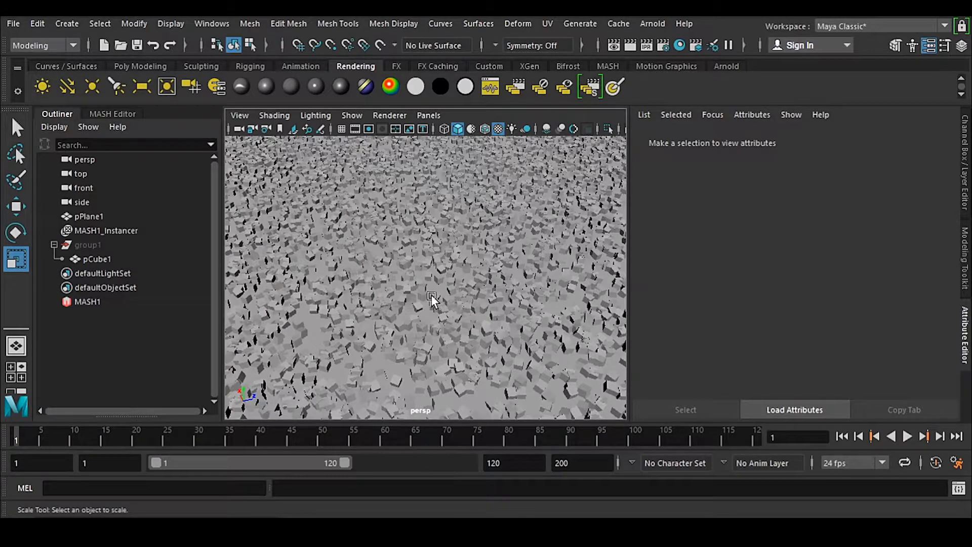
# Step: Review the mesh distribution settings of the MASH1_Distribute node and the whole cube-covered plane
pyautogui.click(112, 114)
pyautogui.click(135, 192)
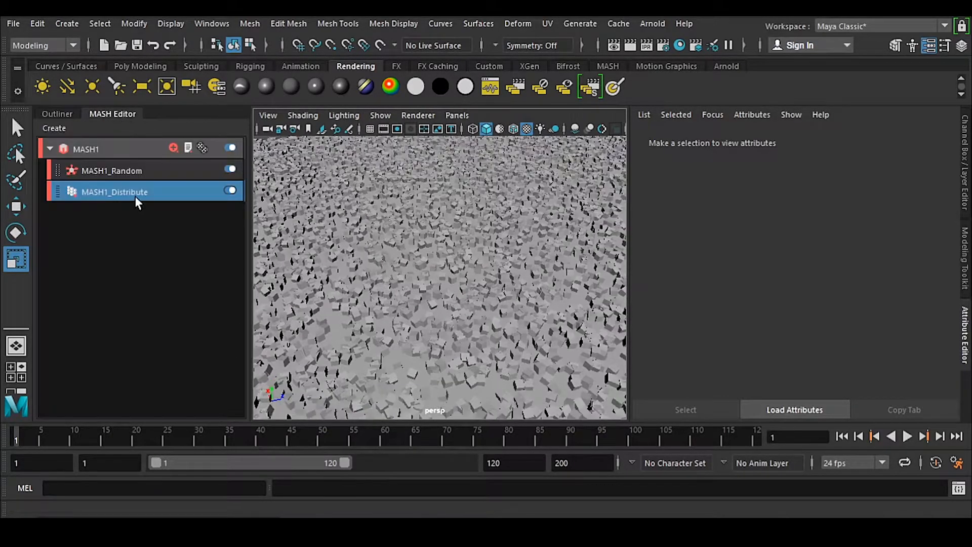
pyautogui.scroll(-4, 777, 312)
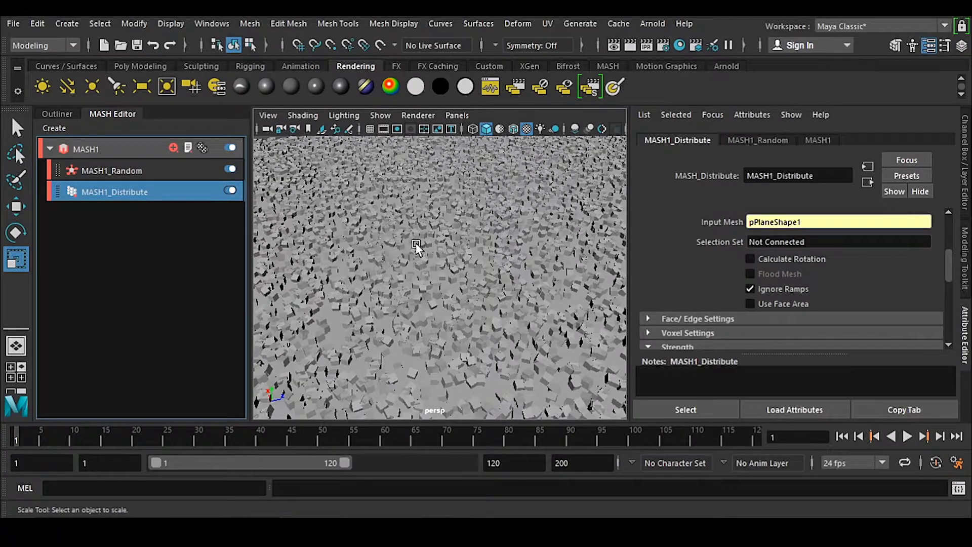
pyautogui.press('f')
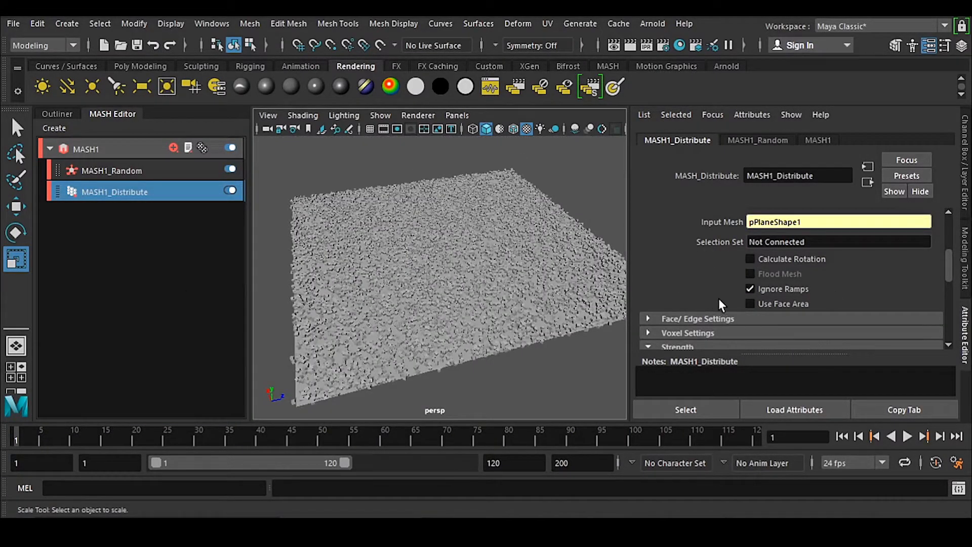
pyautogui.keyDown('alt'); pyautogui.moveTo(483, 262); pyautogui.dragTo(575, 174); pyautogui.keyUp('alt')
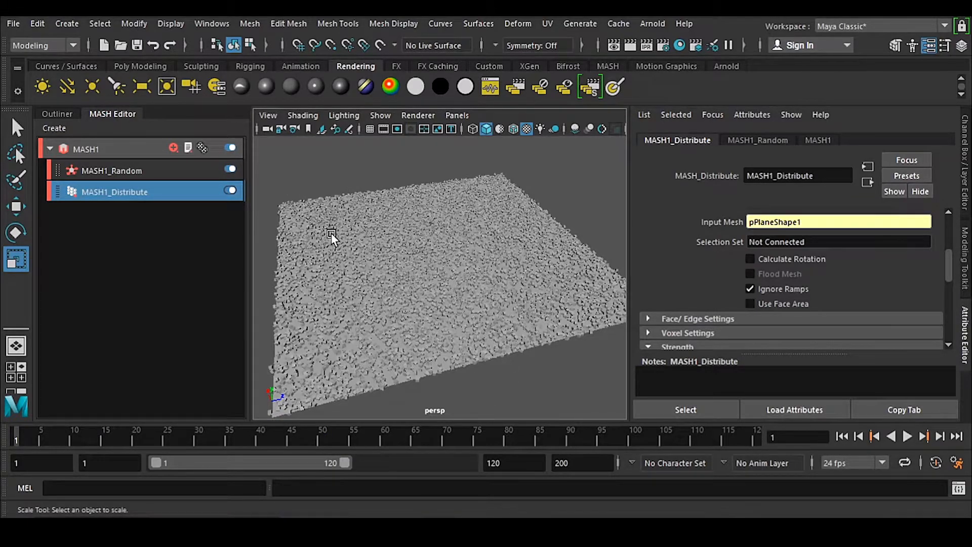
# Step: Draw a winding EP curve across the cube-covered plane, from beyond its far corner to past its near edge
pyautogui.click(79, 66)
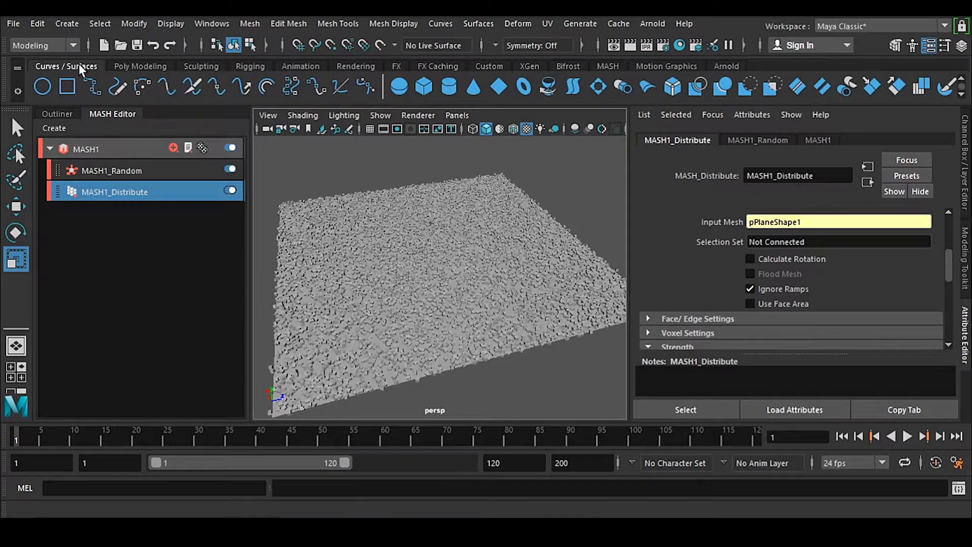
pyautogui.click(91, 85)
pyautogui.keyDown('alt'); pyautogui.moveTo(387, 281); pyautogui.dragTo(414, 281, button='middle'); pyautogui.keyUp('alt')
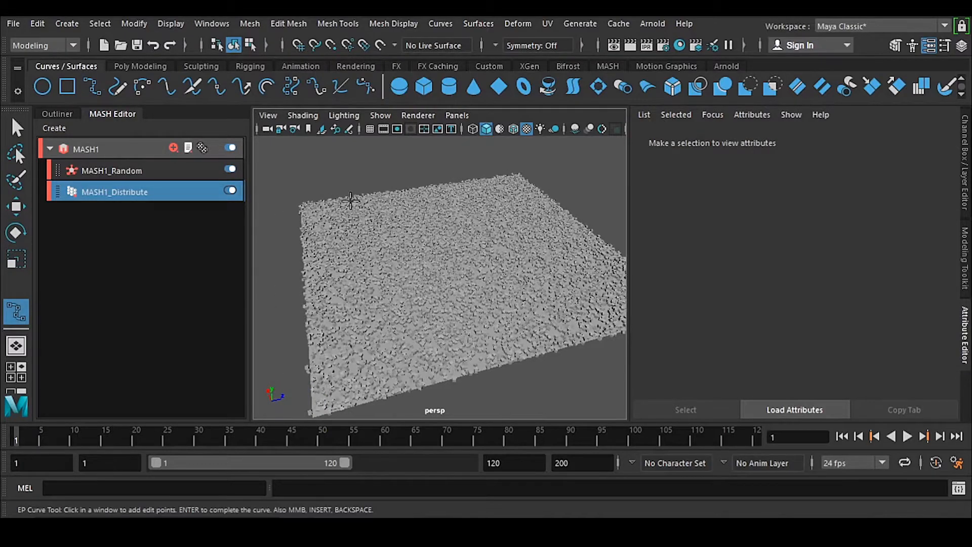
pyautogui.click(325, 161)
pyautogui.click(334, 226)
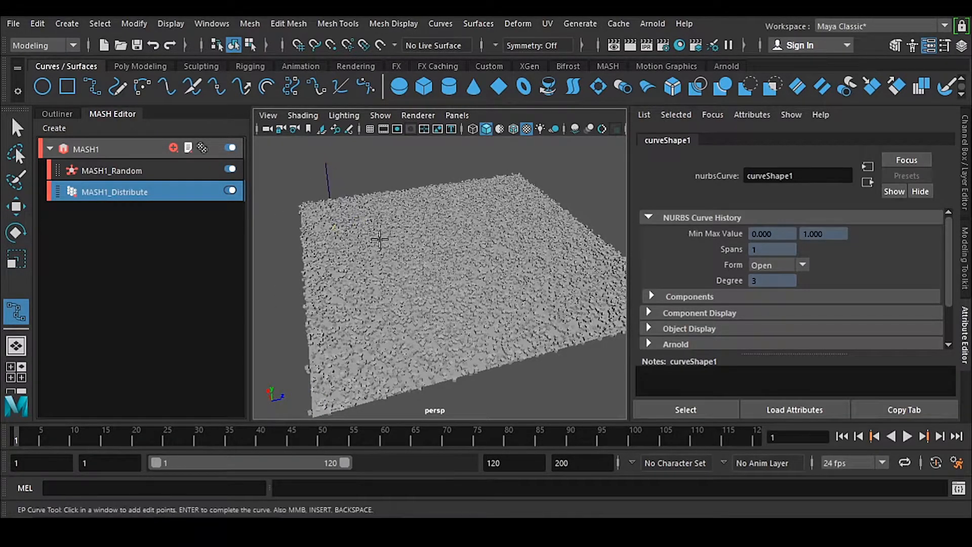
pyautogui.click(424, 305)
pyautogui.keyDown('alt'); pyautogui.moveTo(436, 345); pyautogui.dragTo(368, 336, button='middle'); pyautogui.keyUp('alt')
pyautogui.click(577, 337)
pyautogui.press('r')
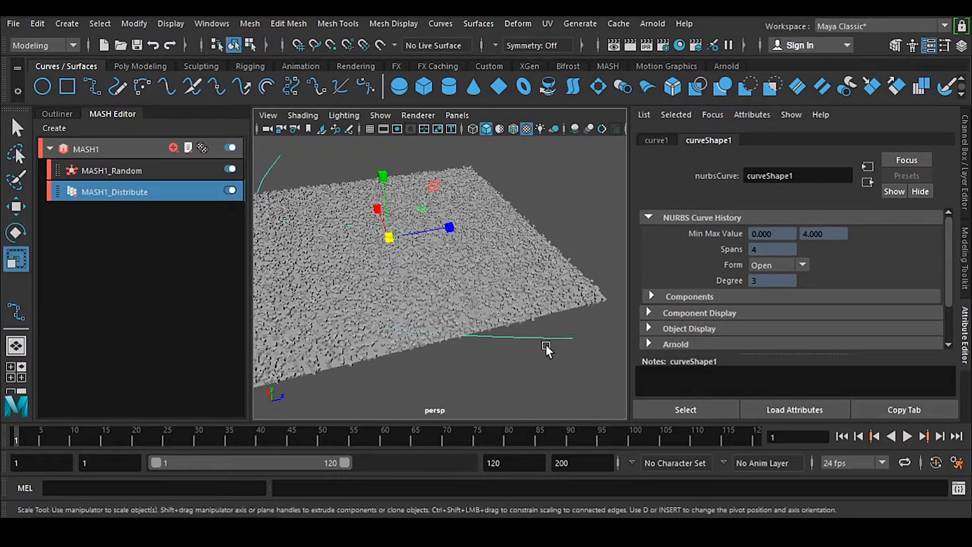
pyautogui.keyDown('alt'); pyautogui.moveTo(429, 351); pyautogui.dragTo(449, 357, button='middle'); pyautogui.keyUp('alt')
pyautogui.press('w')
pyautogui.moveTo(412, 181); pyautogui.dragTo(409, 171)
pyautogui.hotkey('ctrl', 'z')
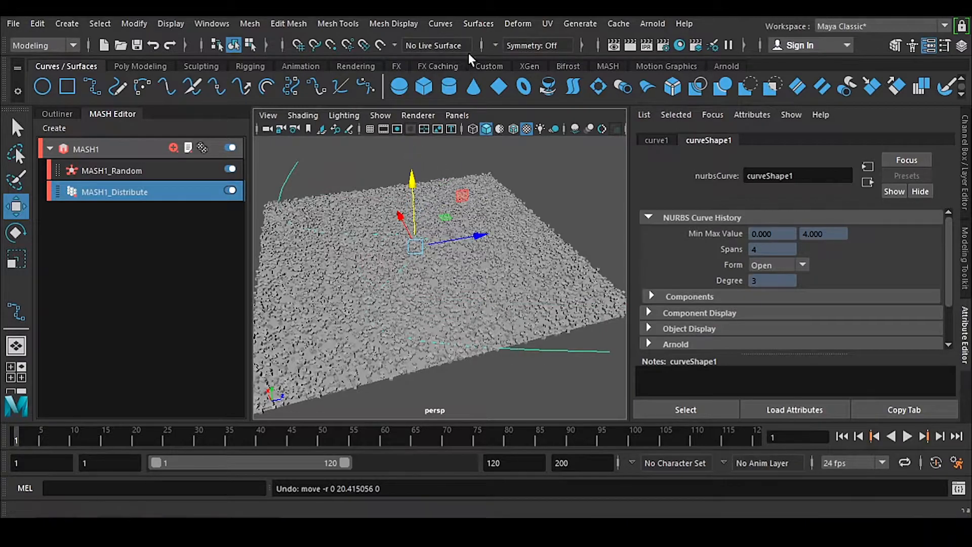
# Step: Rebuild the curve uniformly with 10 spans
pyautogui.click(441, 23)
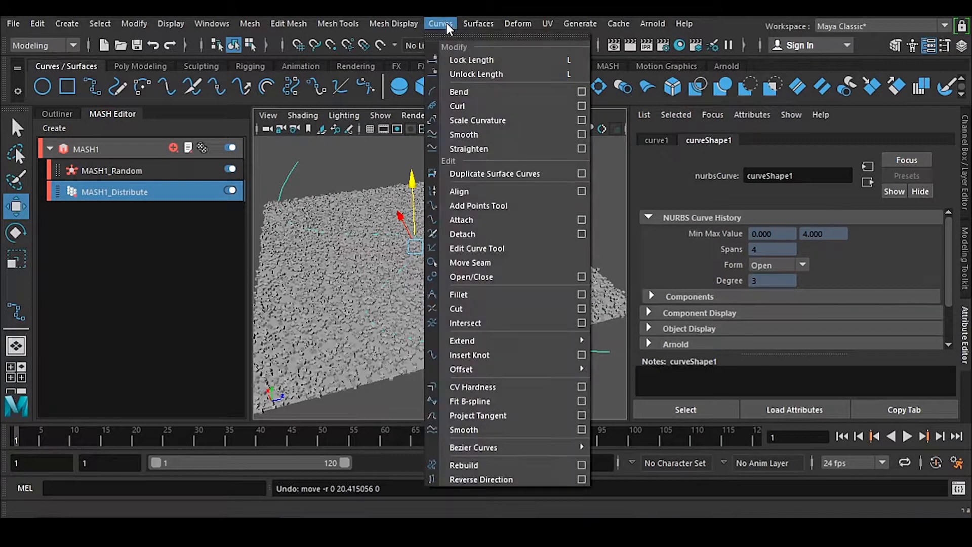
pyautogui.click(582, 464)
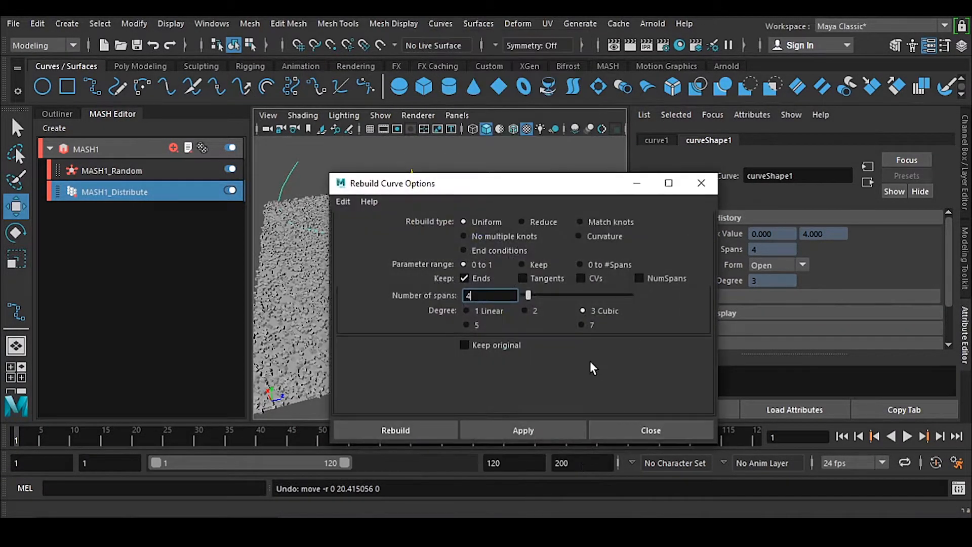
pyautogui.press('BackSpace')
pyautogui.write('10')
pyautogui.click(413, 430)
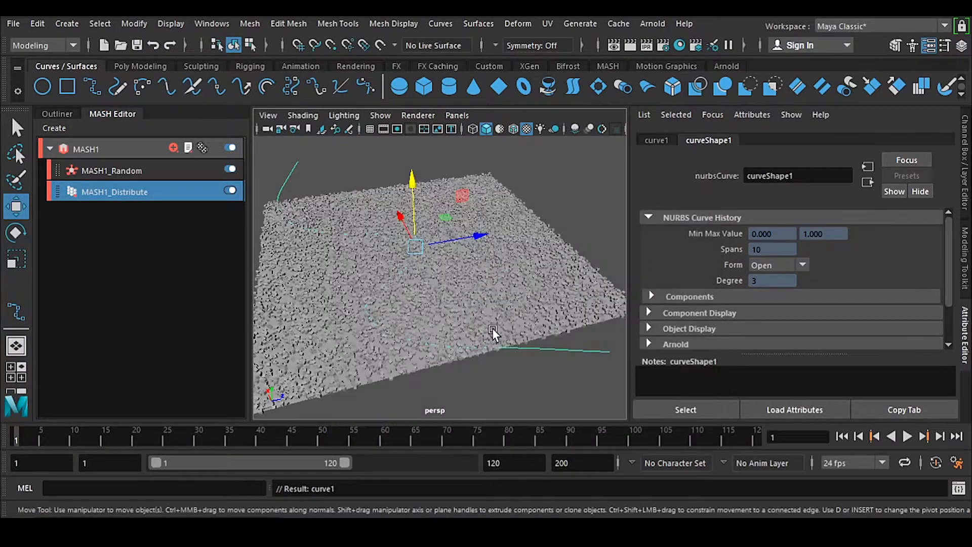
# Step: Examine the rebuilt curve's control vertices and return to object mode
pyautogui.moveTo(586, 162); pyautogui.dragTo(527, 157, button='right')
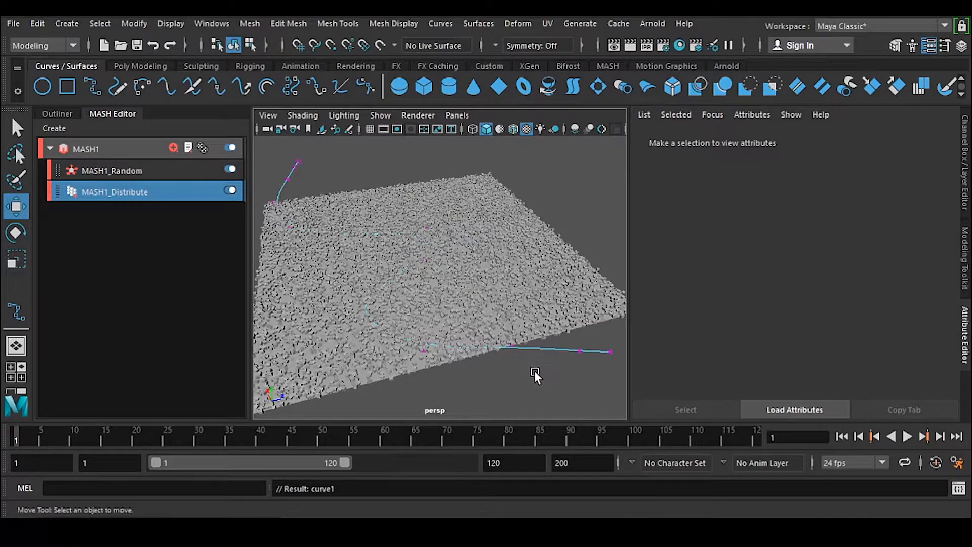
pyautogui.keyDown('alt'); pyautogui.moveTo(548, 369); pyautogui.dragTo(346, 297); pyautogui.keyUp('alt')
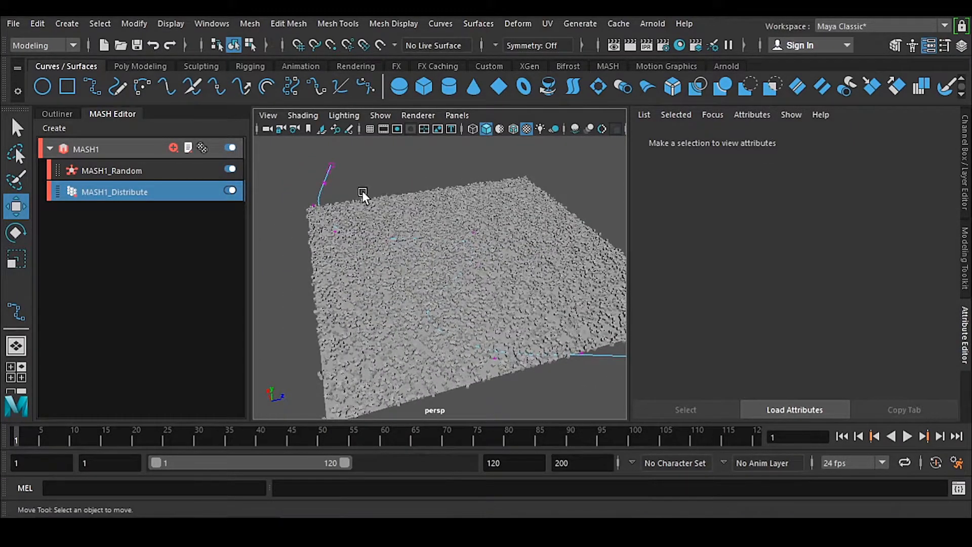
pyautogui.moveTo(331, 169); pyautogui.dragTo(366, 152, button='right')
pyautogui.keyDown('alt'); pyautogui.moveTo(369, 236); pyautogui.dragTo(360, 235, button='middle'); pyautogui.keyUp('alt')
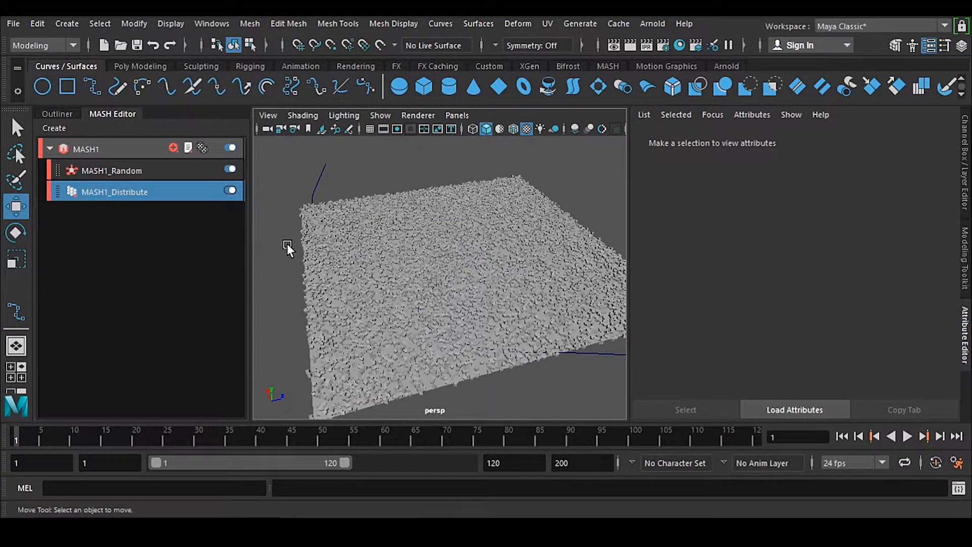
# Step: Add a Strength node to the MASH1 network and look through its Scale settings
pyautogui.click(173, 148)
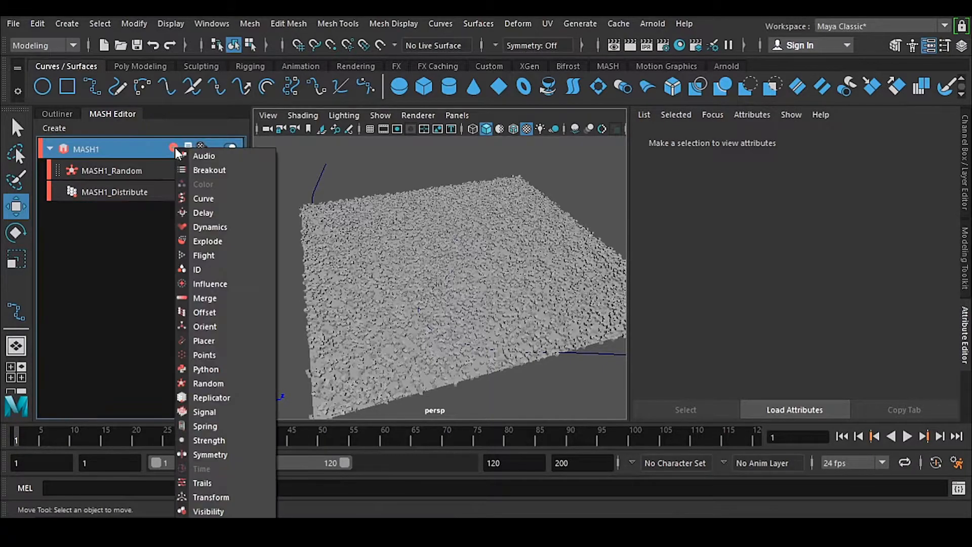
pyautogui.click(231, 439)
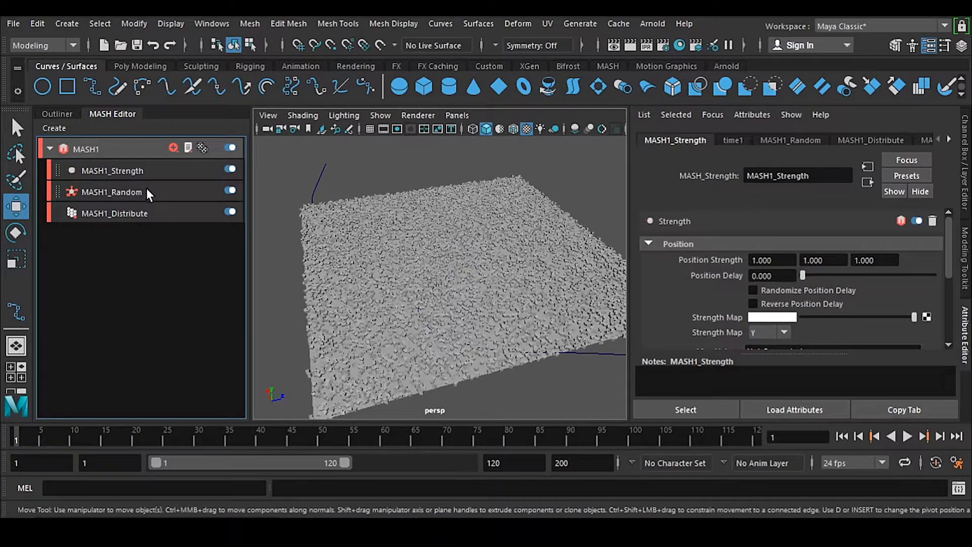
pyautogui.click(649, 244)
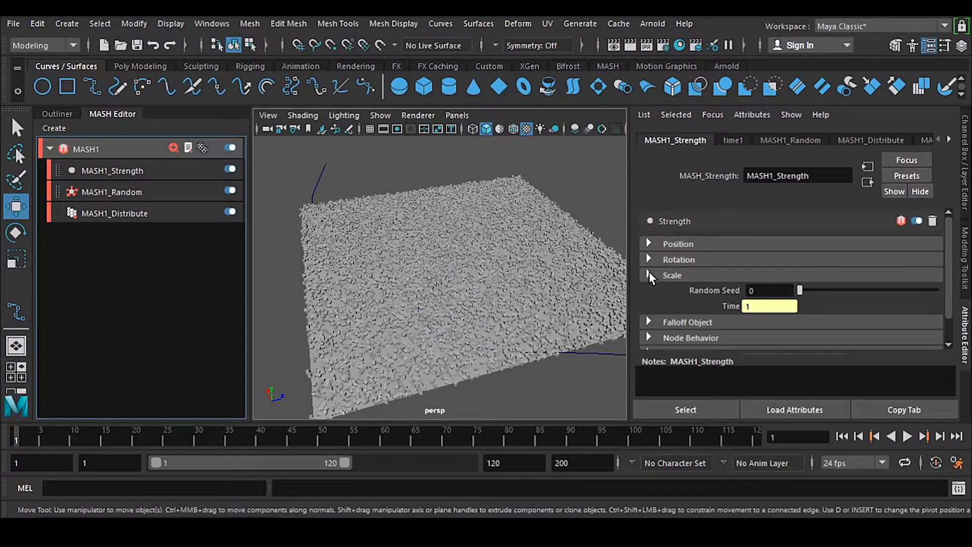
pyautogui.click(673, 274)
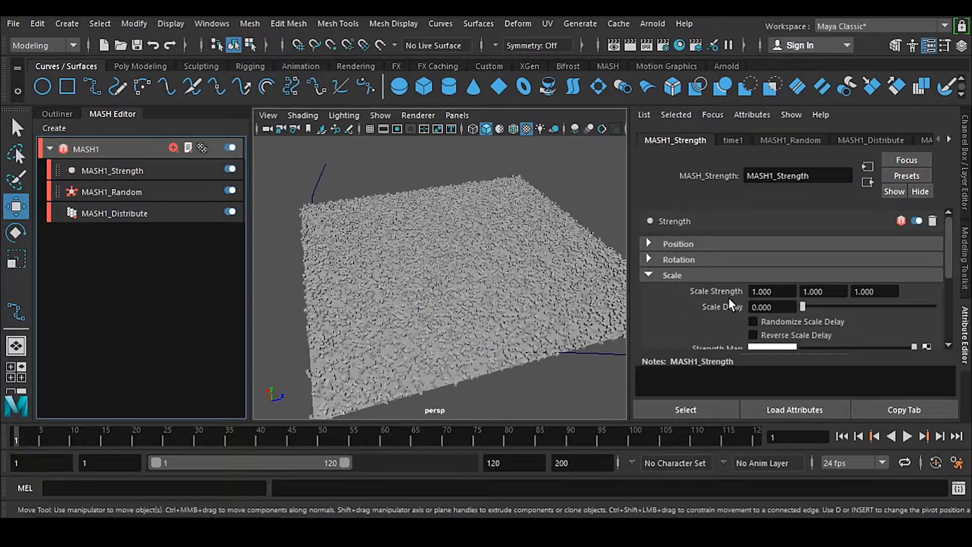
pyautogui.click(681, 275)
pyautogui.scroll(-1, 703, 285)
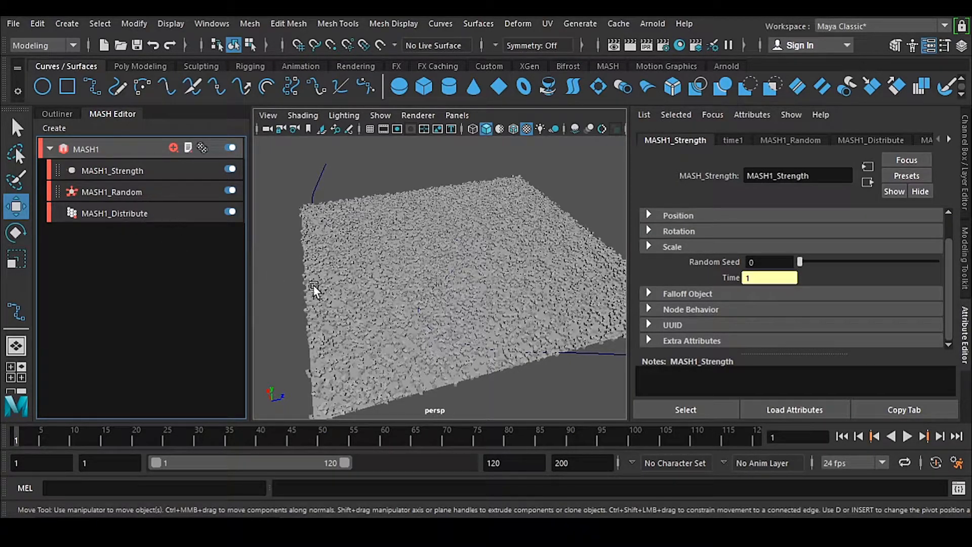
# Step: Create a falloff object for the MASH1_Strength node in its Falloff Object settings
pyautogui.click(724, 294)
pyautogui.scroll(-2, 724, 293)
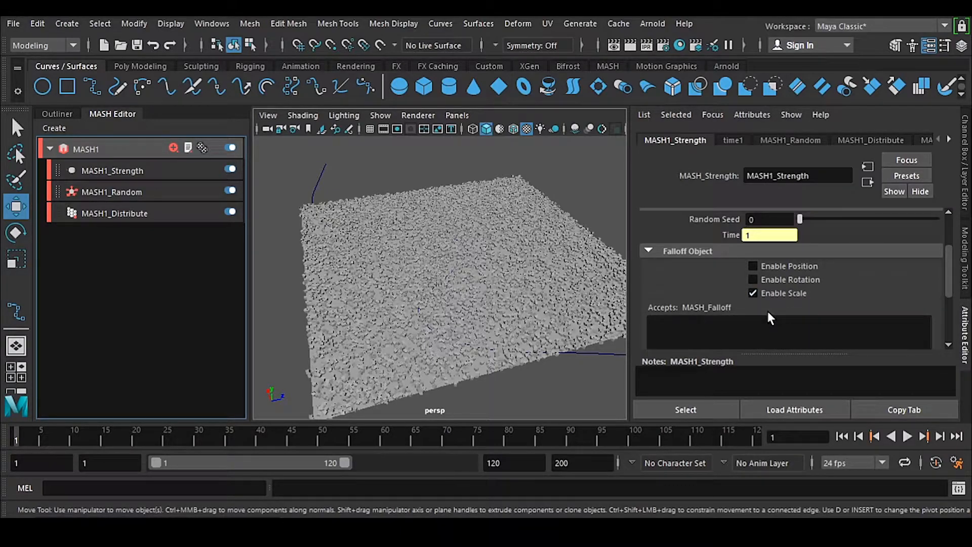
pyautogui.scroll(-2, 675, 283)
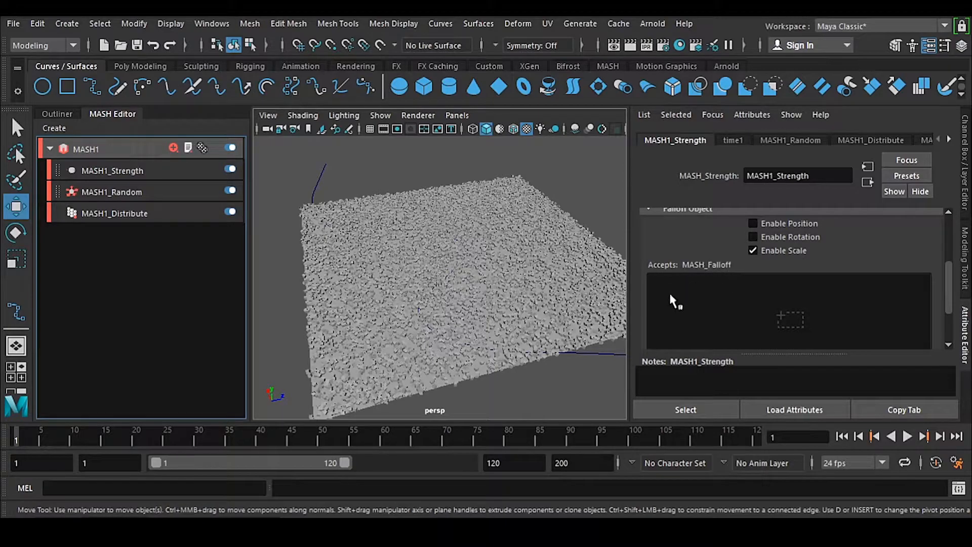
pyautogui.scroll(-2, 709, 304)
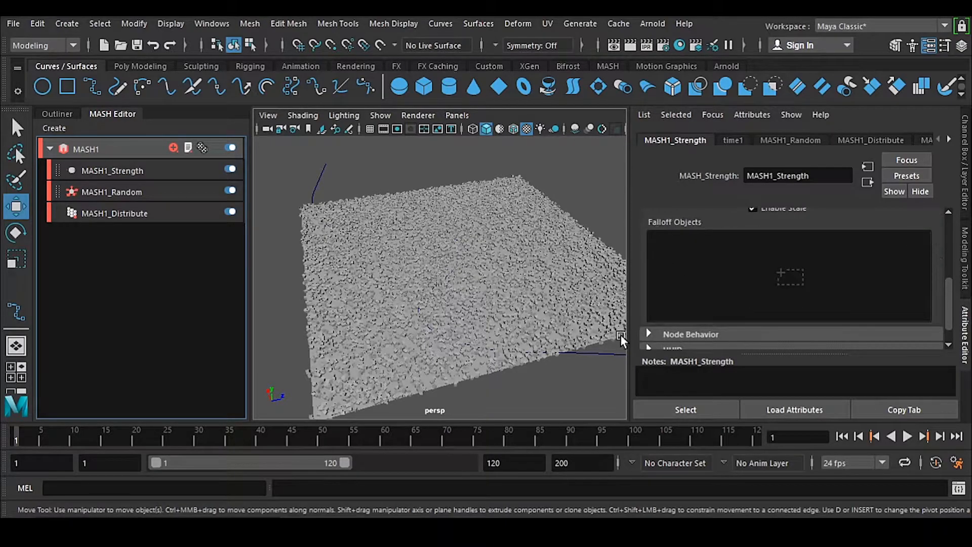
pyautogui.rightClick(718, 262)
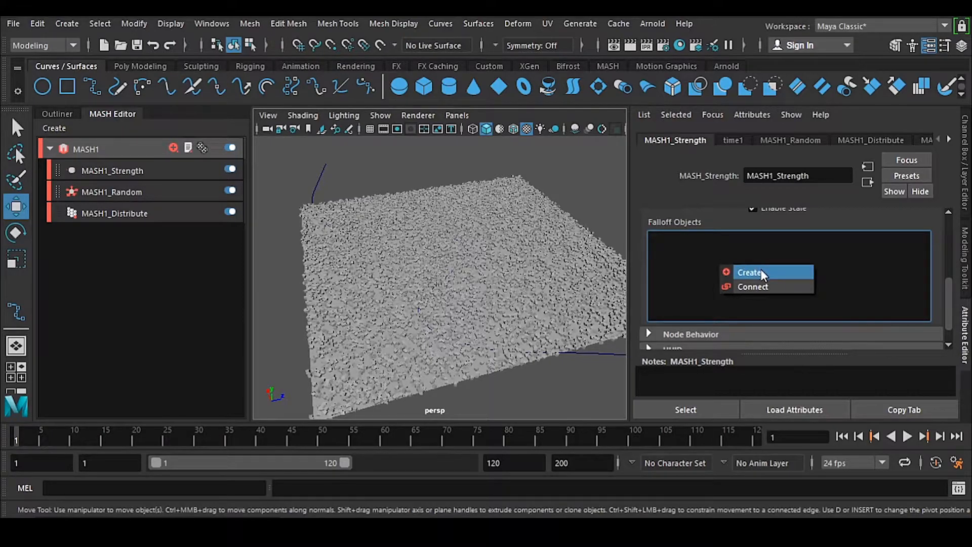
pyautogui.click(60, 113)
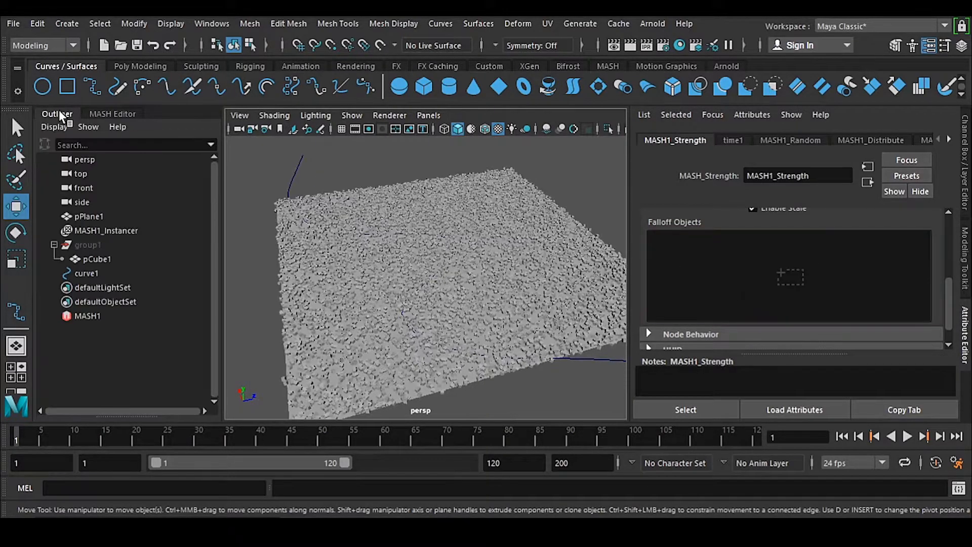
pyautogui.click(53, 245)
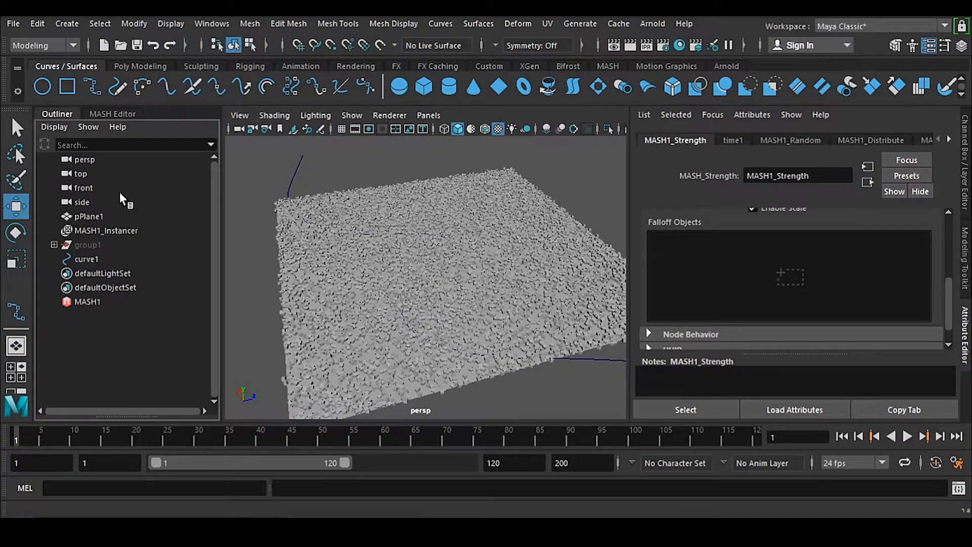
pyautogui.rightClick(729, 254)
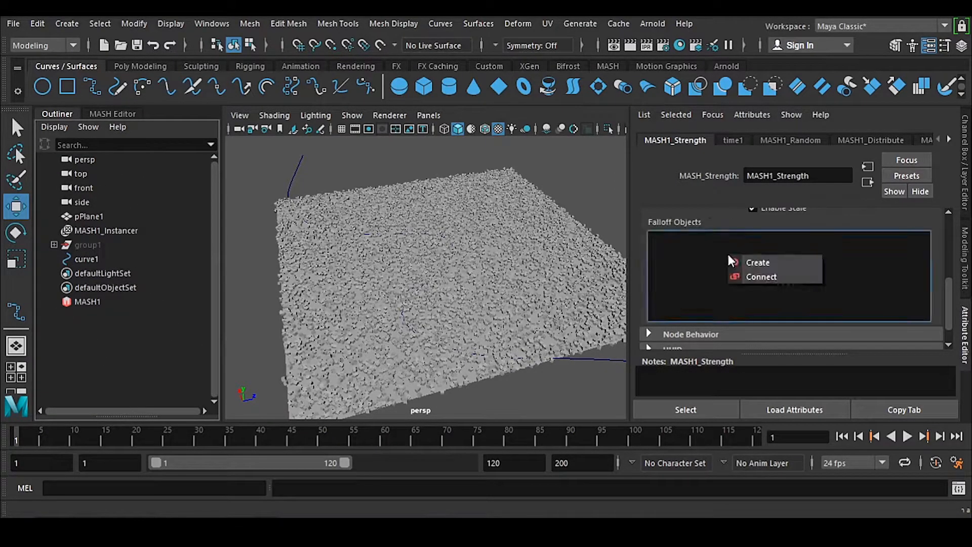
pyautogui.click(762, 263)
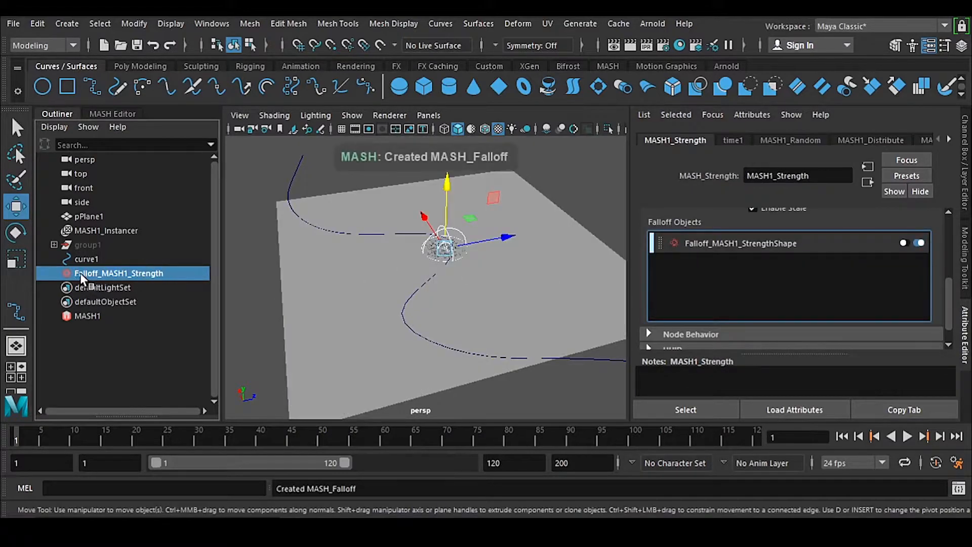
pyautogui.moveTo(79, 277); pyautogui.dragTo(721, 255)
# Step: Scale up the Strength node's spherical falloff object so that it covers a wider area of cubes
pyautogui.keyDown('alt'); pyautogui.moveTo(478, 238); pyautogui.dragTo(513, 374, button='right'); pyautogui.keyUp('alt')
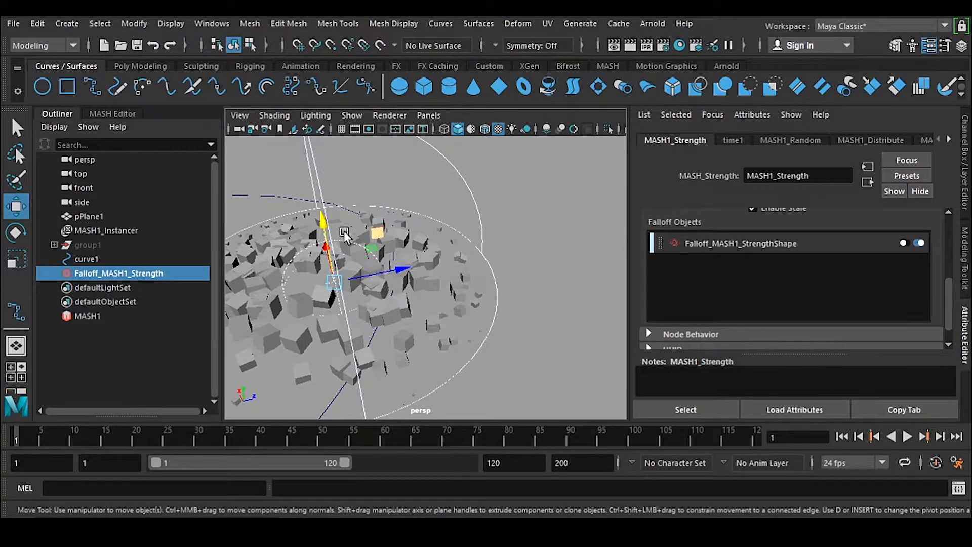
pyautogui.keyDown('alt'); pyautogui.moveTo(359, 285); pyautogui.dragTo(452, 282, button='middle'); pyautogui.keyUp('alt')
pyautogui.keyDown('alt'); pyautogui.moveTo(453, 281); pyautogui.dragTo(465, 278, button='right'); pyautogui.keyUp('alt')
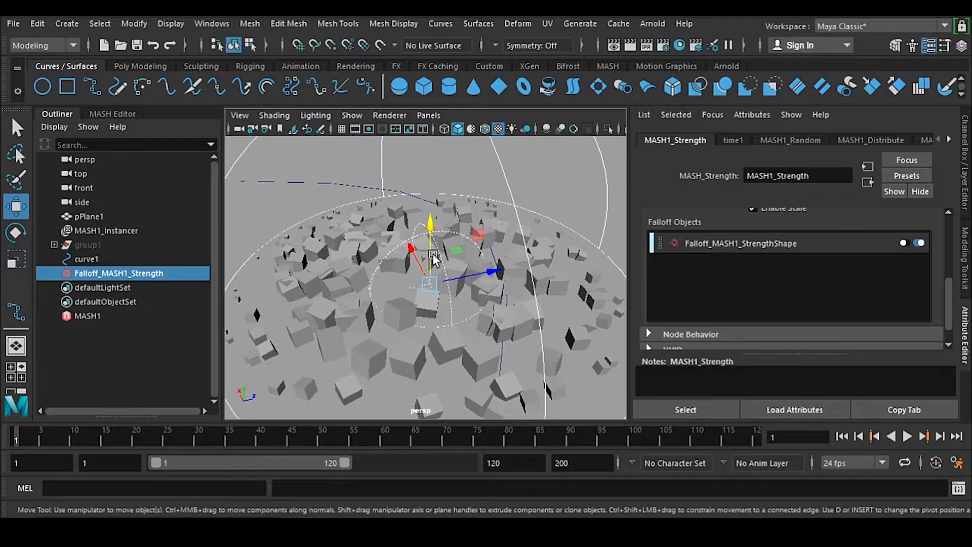
pyautogui.keyDown('alt'); pyautogui.moveTo(389, 268); pyautogui.dragTo(424, 346); pyautogui.keyUp('alt')
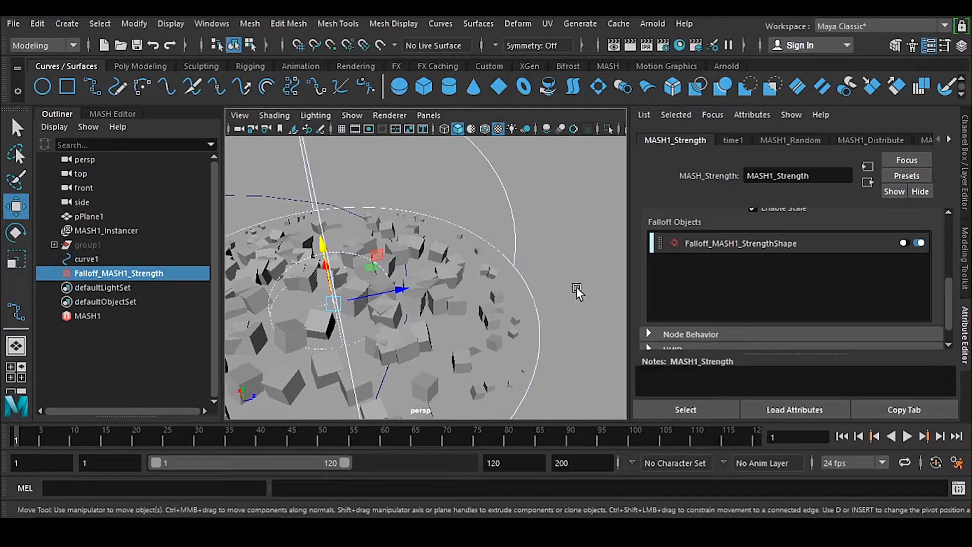
pyautogui.scroll(-5, 457, 274)
pyautogui.press('r')
pyautogui.moveTo(385, 282); pyautogui.dragTo(445, 303)
pyautogui.keyDown('alt'); pyautogui.moveTo(502, 353); pyautogui.dragTo(456, 310, button='middle'); pyautogui.keyUp('alt')
pyautogui.scroll(1, 456, 310)
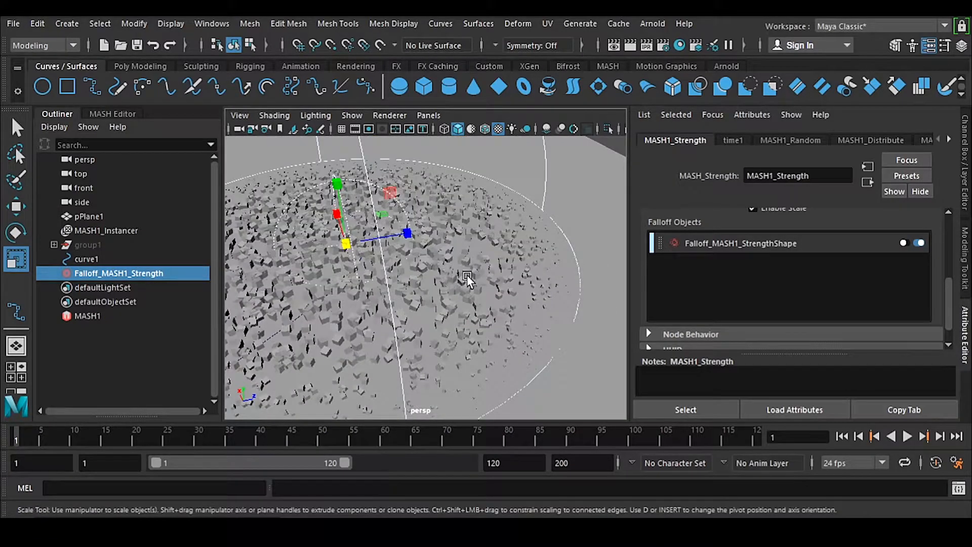
# Step: Invert the falloff object in the Strength node's Falloff Objects so the cubes are removed inside the sphere, and inspect the cleared area
pyautogui.click(906, 243)
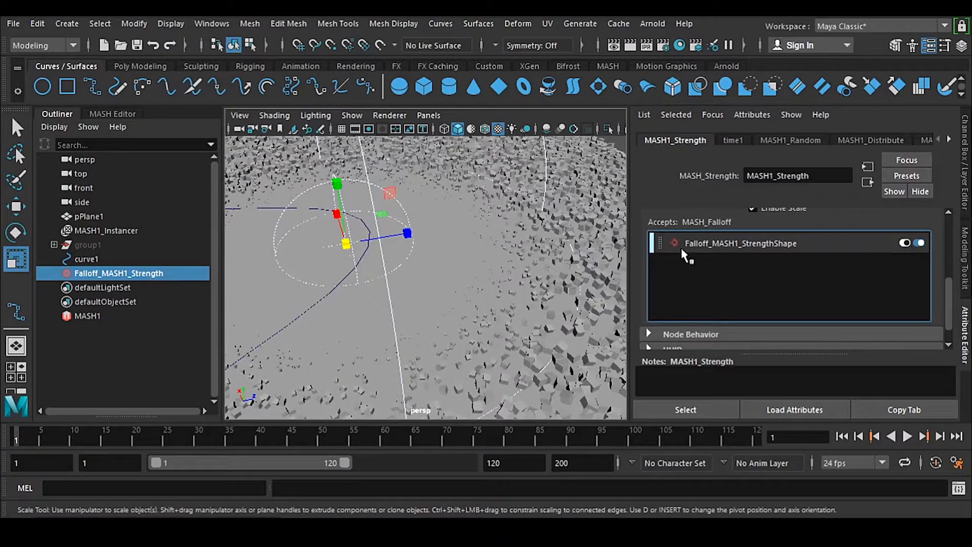
pyautogui.scroll(-3, 545, 257)
pyautogui.scroll(3, 474, 269)
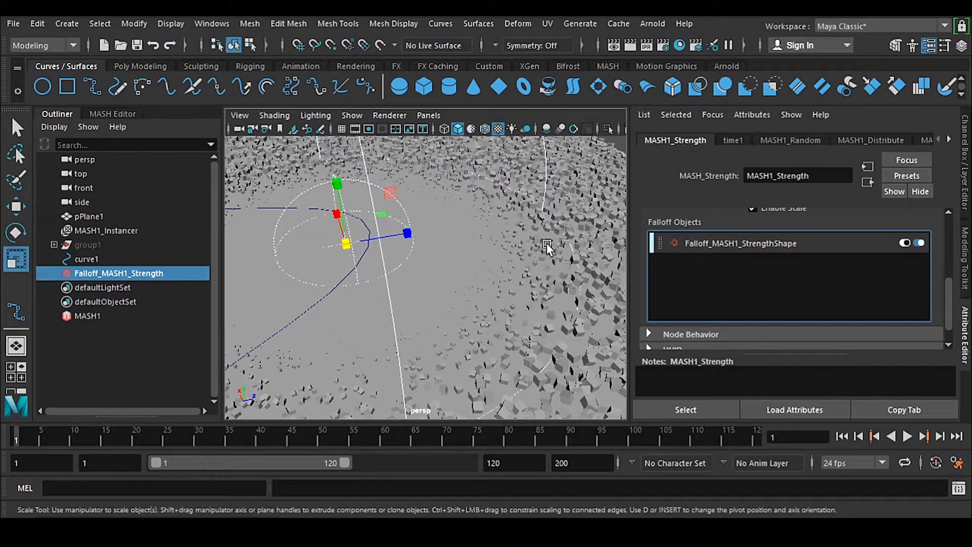
pyautogui.keyDown('alt'); pyautogui.moveTo(504, 238); pyautogui.dragTo(450, 240); pyautogui.keyUp('alt')
pyautogui.keyDown('alt'); pyautogui.moveTo(450, 240); pyautogui.dragTo(507, 340, button='right'); pyautogui.keyUp('alt')
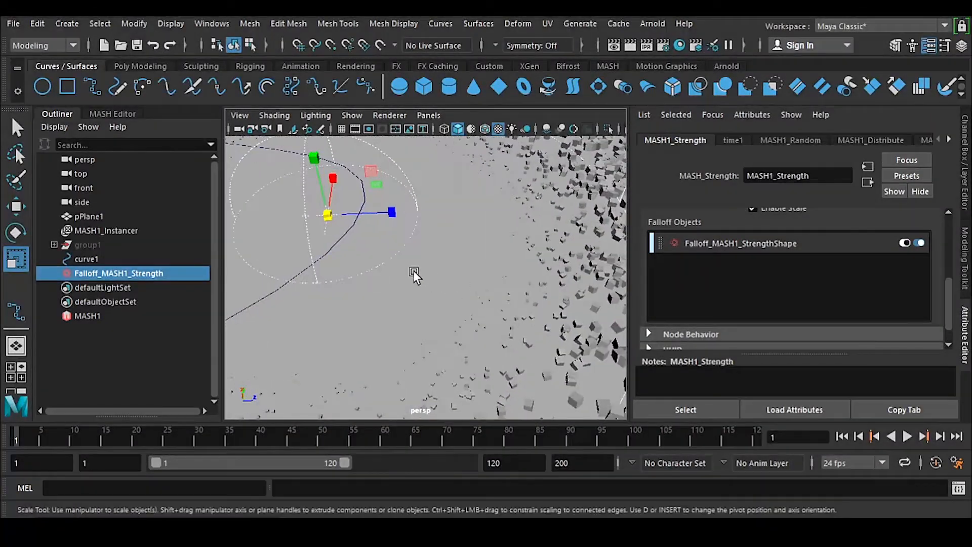
pyautogui.keyDown('alt'); pyautogui.moveTo(454, 272); pyautogui.dragTo(436, 272, button='right'); pyautogui.keyUp('alt')
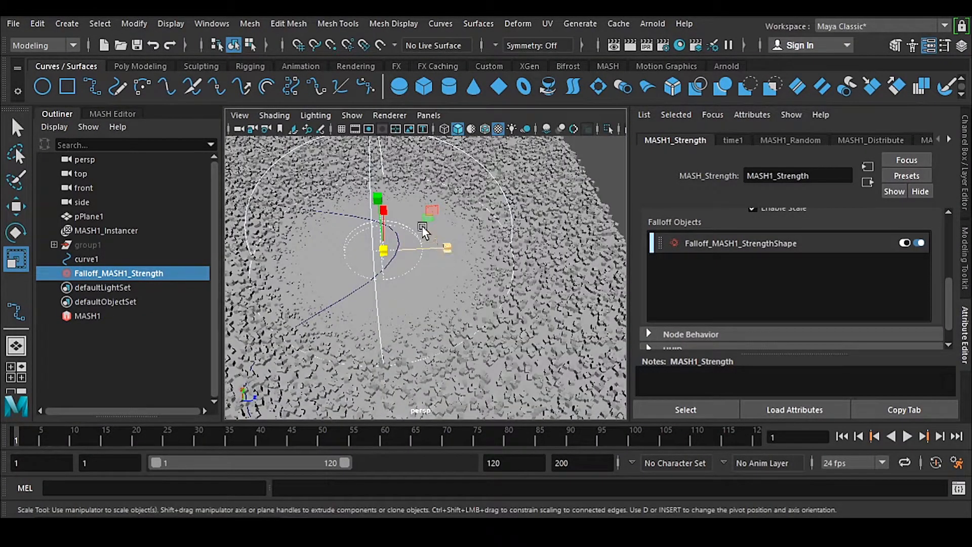
pyautogui.keyDown('alt'); pyautogui.moveTo(473, 237); pyautogui.dragTo(490, 240, button='right'); pyautogui.keyUp('alt')
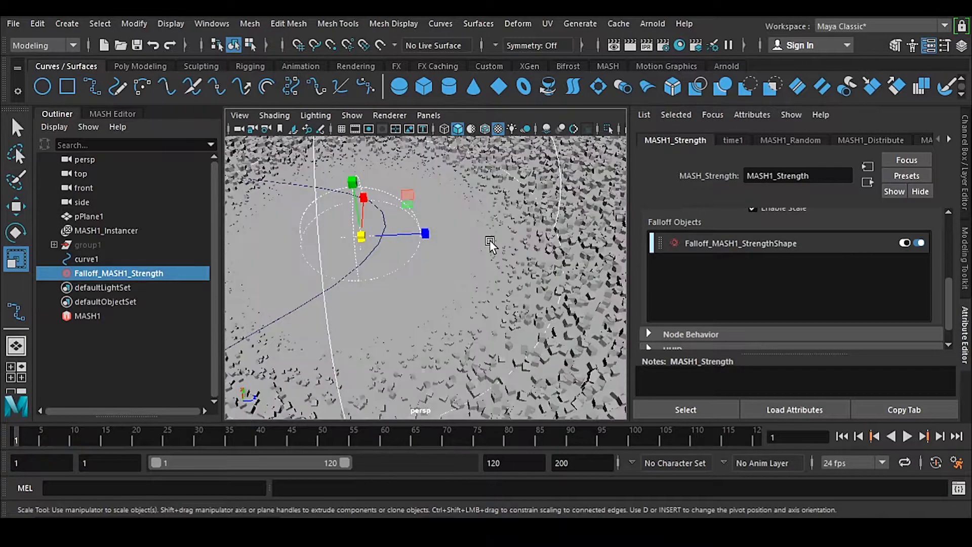
pyautogui.keyDown('alt'); pyautogui.moveTo(490, 240); pyautogui.dragTo(469, 246, button='middle'); pyautogui.keyUp('alt')
# Step: Open the strength falloff's shape attributes in a separate window, positioned and enlarged so that all its settings are readable
pyautogui.click(149, 277)
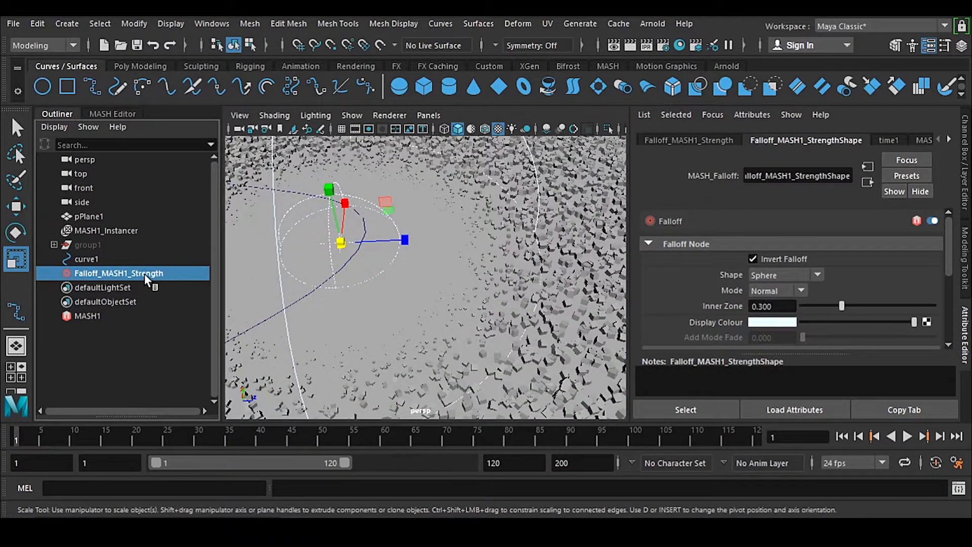
pyautogui.click(909, 409)
pyautogui.moveTo(510, 187); pyautogui.dragTo(731, 17)
pyautogui.moveTo(722, 343); pyautogui.dragTo(721, 458)
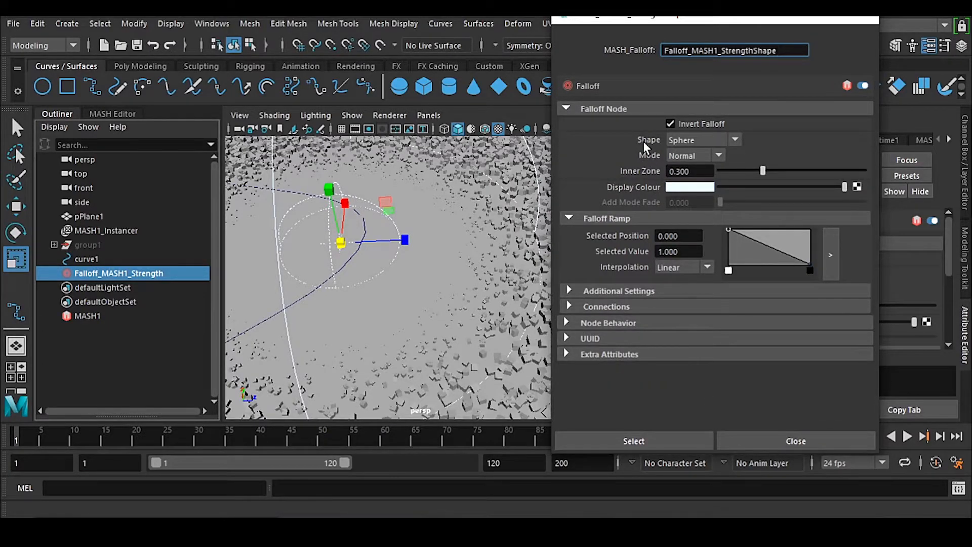
# Step: Turn Invert Falloff off and on again to compare the effect, and set the falloff's Inner Zone to 0.289
pyautogui.click(685, 123)
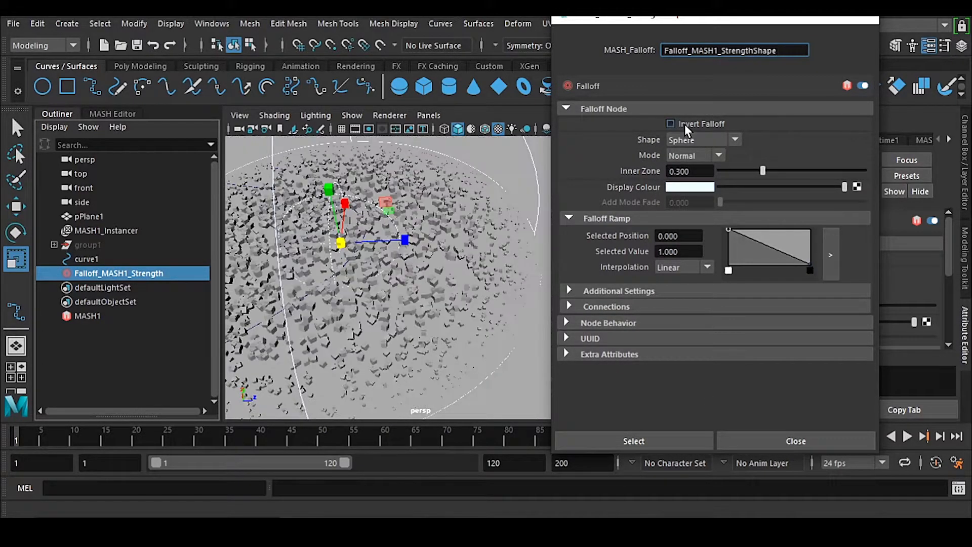
pyautogui.click(684, 124)
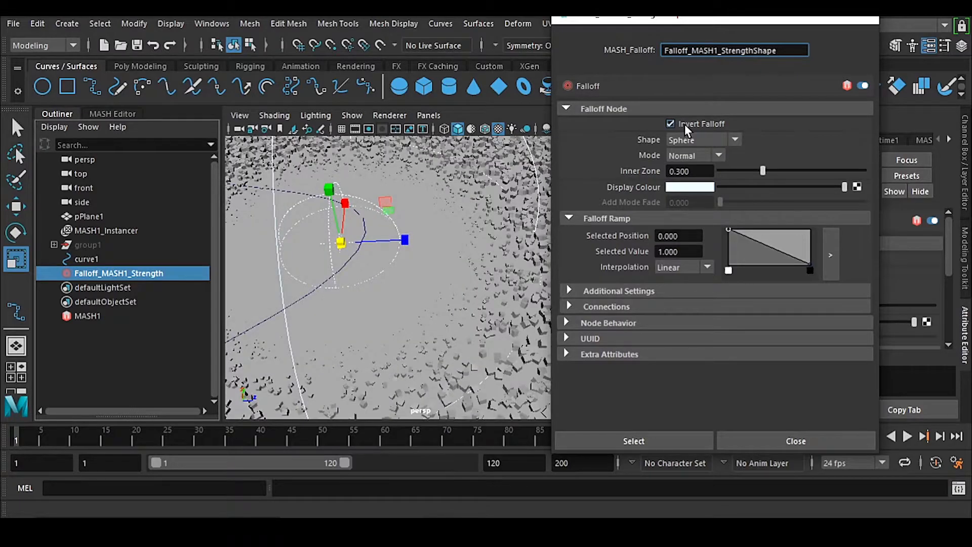
pyautogui.click(693, 172)
pyautogui.moveTo(764, 172)
pyautogui.mouseDown()
pyautogui.moveTo(803, 166)
pyautogui.moveTo(709, 174)
pyautogui.moveTo(761, 166)
pyautogui.mouseUp()
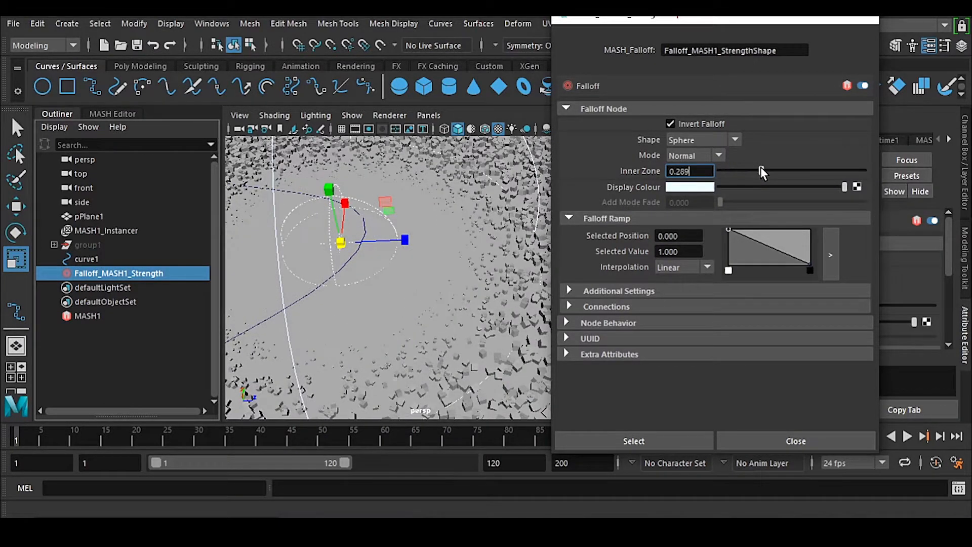
# Step: Change the falloff shape to Nurbs Curve and connect curve1 as its Shape In
pyautogui.click(713, 139)
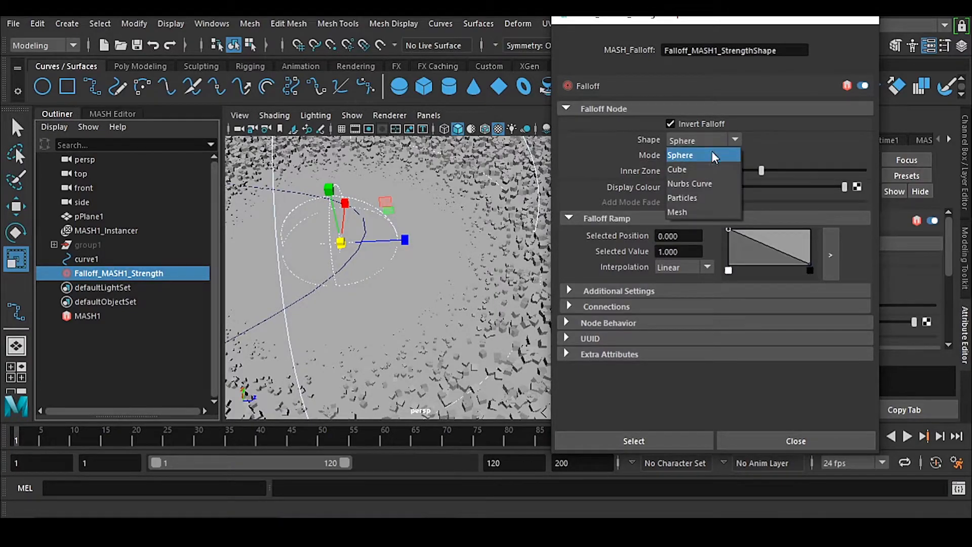
pyautogui.click(712, 184)
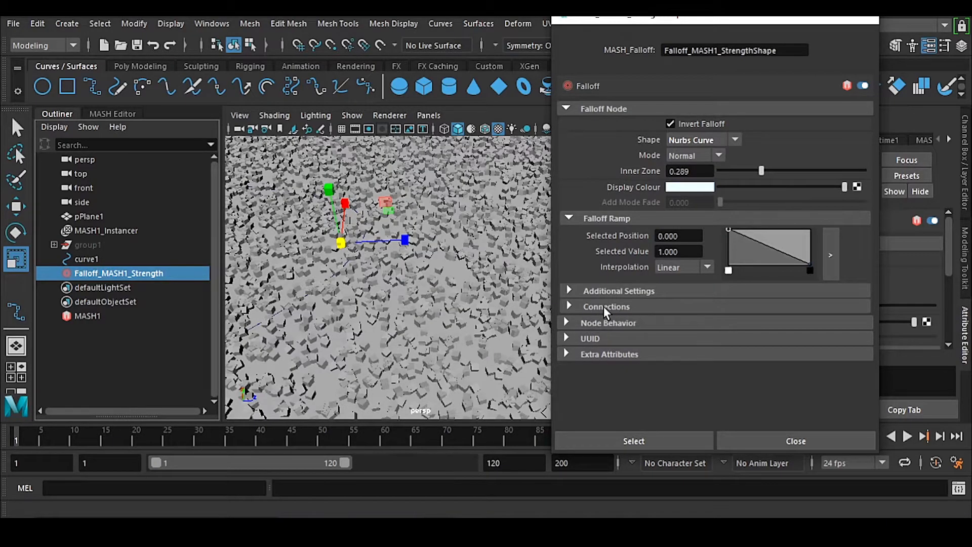
pyautogui.click(623, 306)
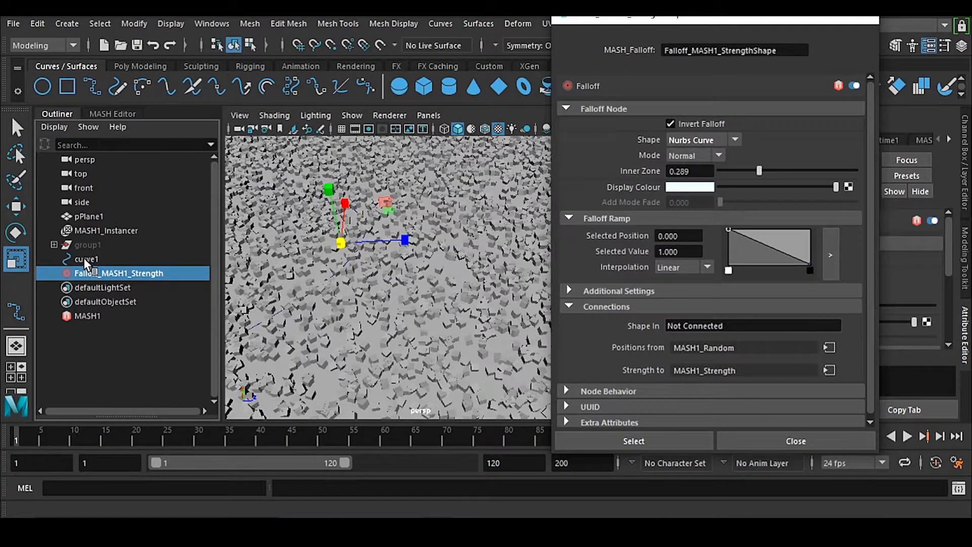
pyautogui.moveTo(85, 258); pyautogui.dragTo(765, 325, button='middle')
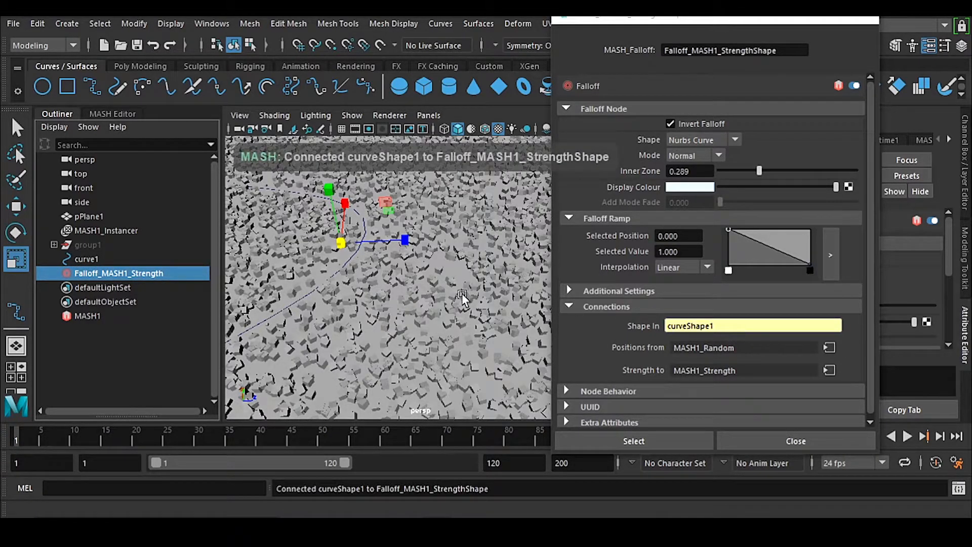
# Step: Set the falloff's Custom Shape Radius to 10 in its Additional Settings and inspect the cleared path along the curve
pyautogui.keyDown('alt'); pyautogui.moveTo(317, 291); pyautogui.dragTo(401, 326, button='middle'); pyautogui.keyUp('alt')
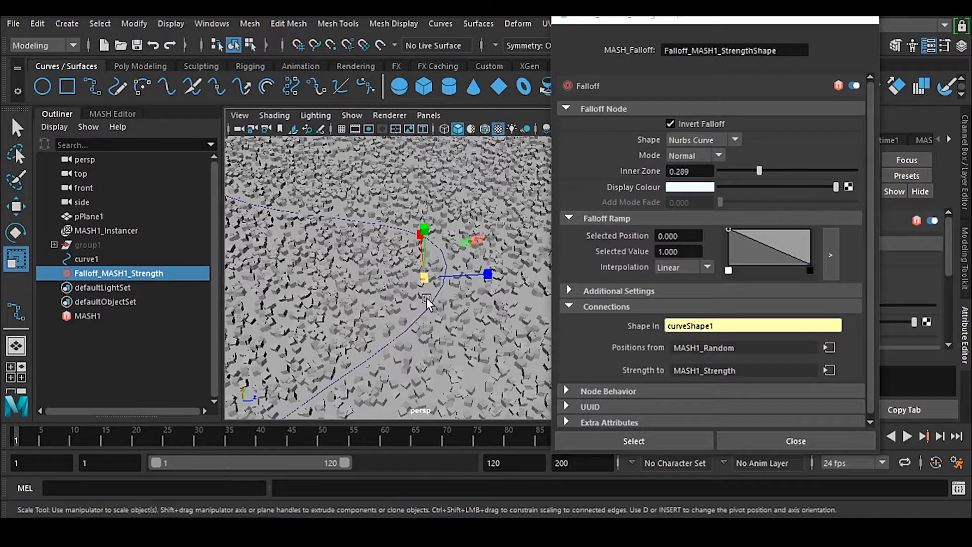
pyautogui.click(606, 293)
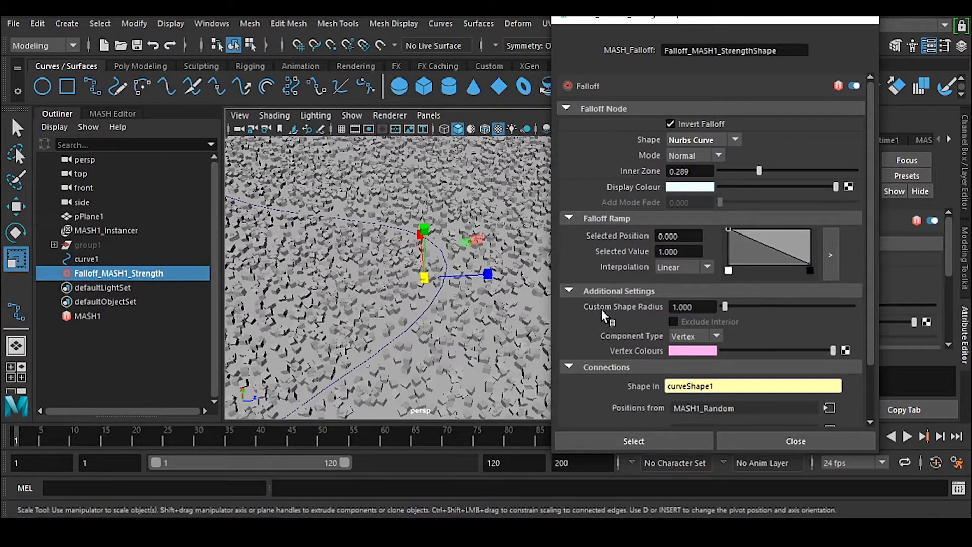
pyautogui.moveTo(705, 309); pyautogui.dragTo(649, 310)
pyautogui.write('10')
pyautogui.press('Return')
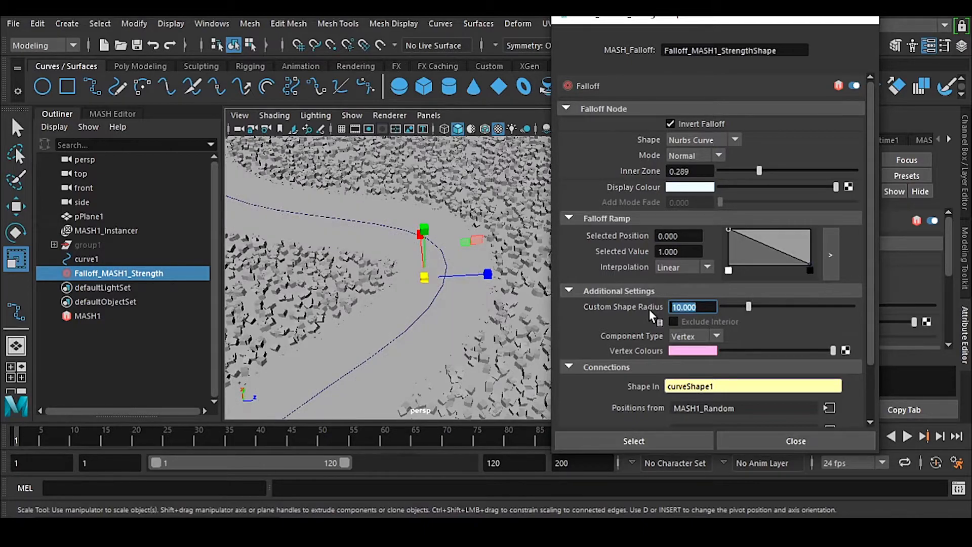
pyautogui.scroll(-3, 600, 323)
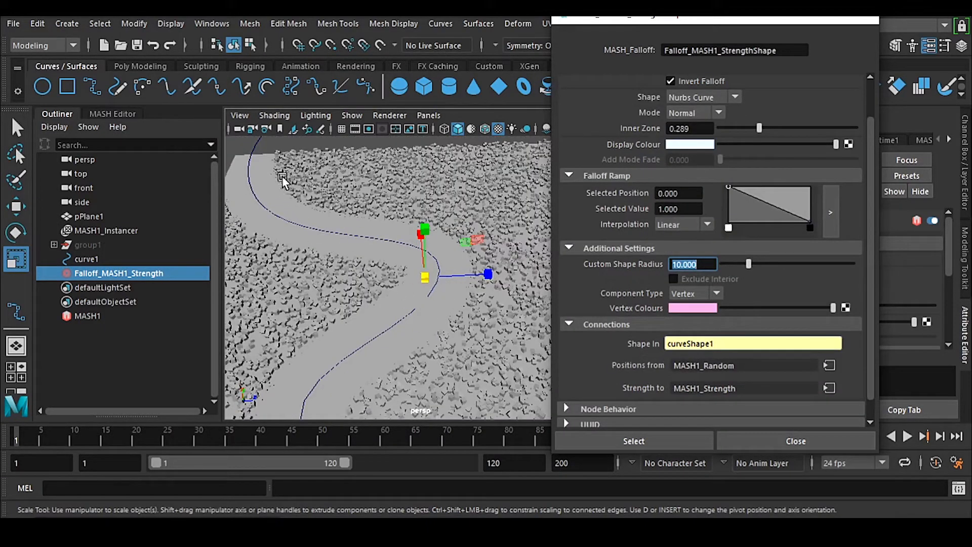
pyautogui.scroll(4, 511, 237)
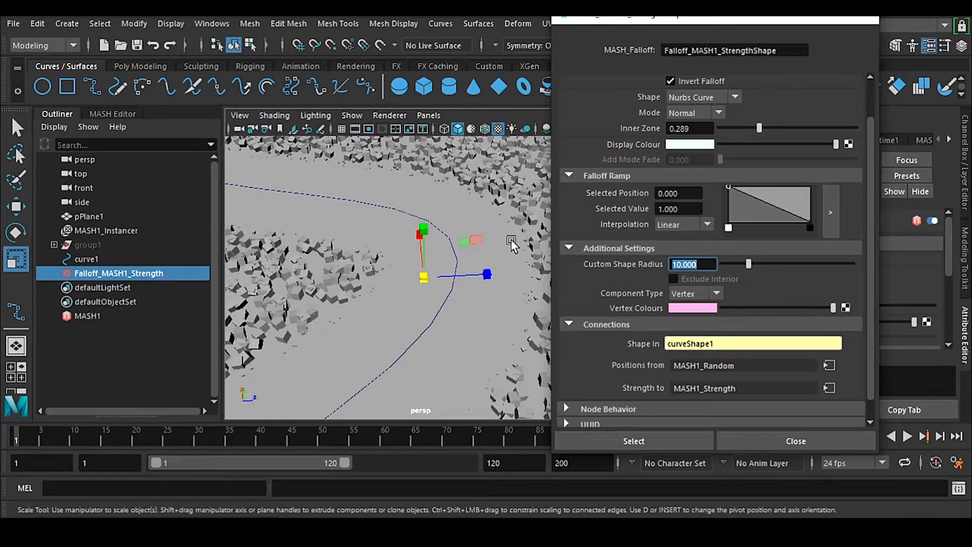
pyautogui.scroll(-3, 459, 221)
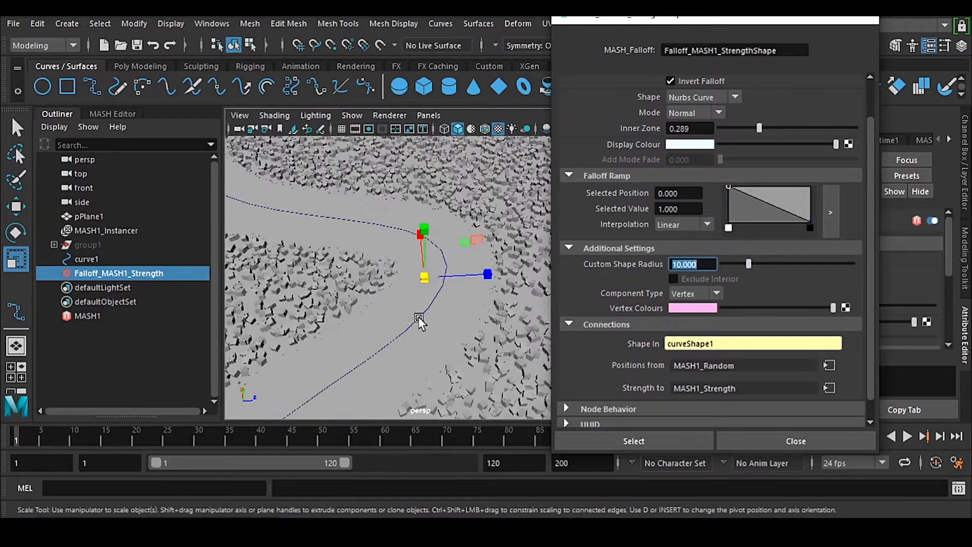
pyautogui.scroll(2, 478, 213)
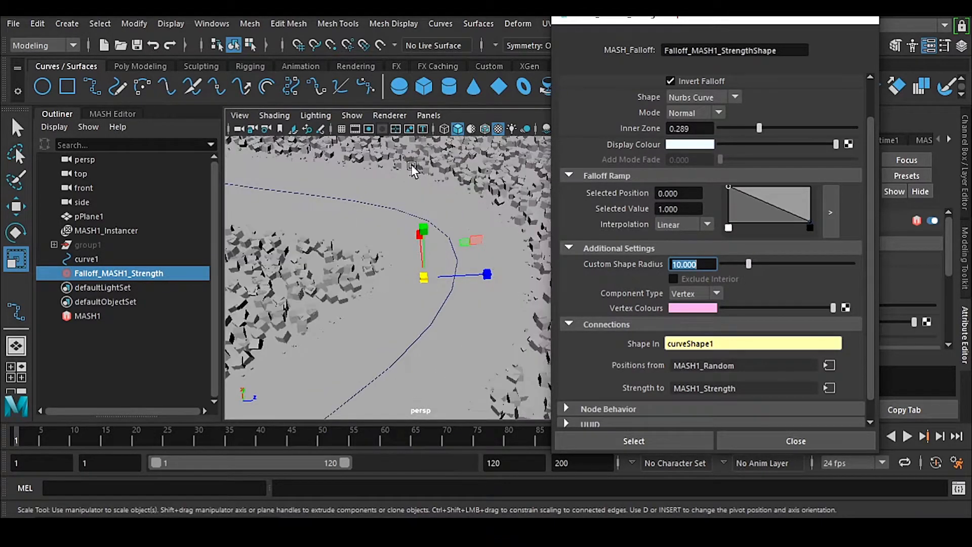
# Step: Set the falloff's Inner Zone to 0 and hide curve1 in the scene
pyautogui.scroll(2, 726, 222)
pyautogui.moveTo(759, 171); pyautogui.dragTo(691, 180)
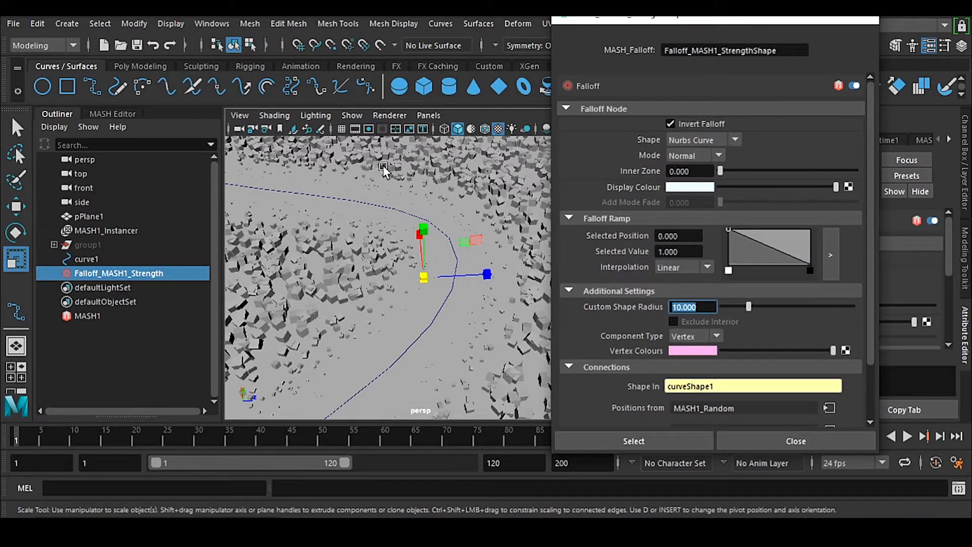
pyautogui.click(105, 258)
pyautogui.hotkey('ctrl', 'h')
# Step: Try Selected Value settings of 0.995 and 0.9 for the Falloff Ramp's first point, viewing the path from ground level
pyautogui.keyDown('alt'); pyautogui.moveTo(319, 278); pyautogui.dragTo(444, 370); pyautogui.keyUp('alt')
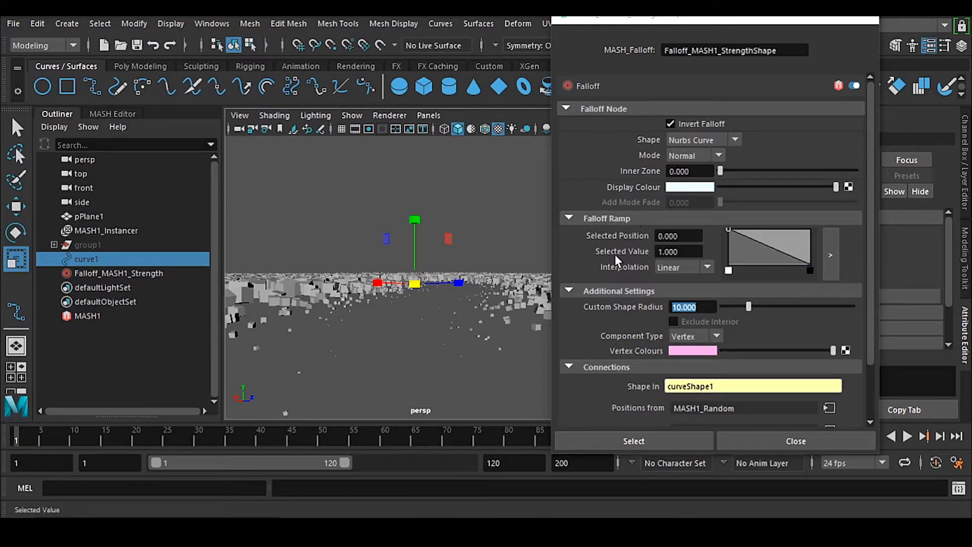
pyautogui.click(674, 251)
pyautogui.write('.995')
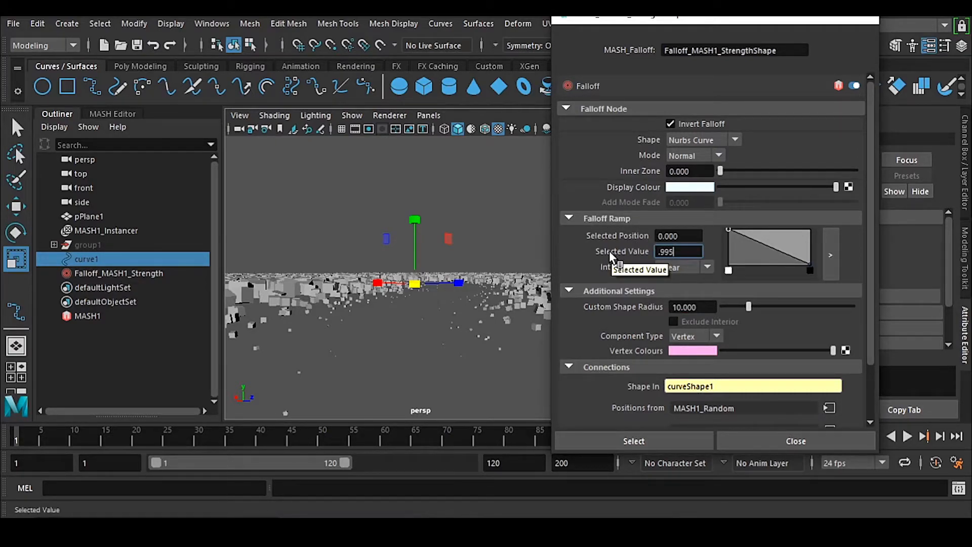
pyautogui.press('Return')
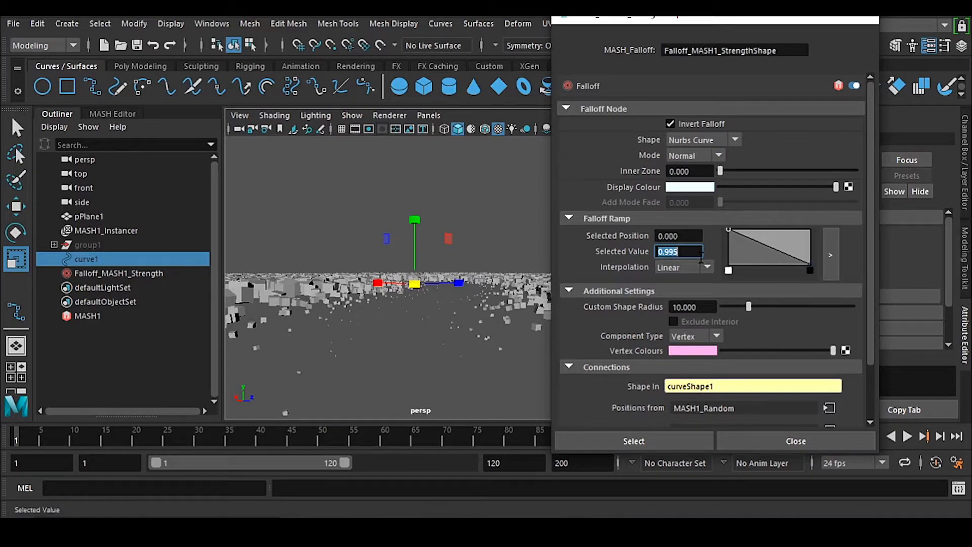
pyautogui.write('.9')
pyautogui.press('Return')
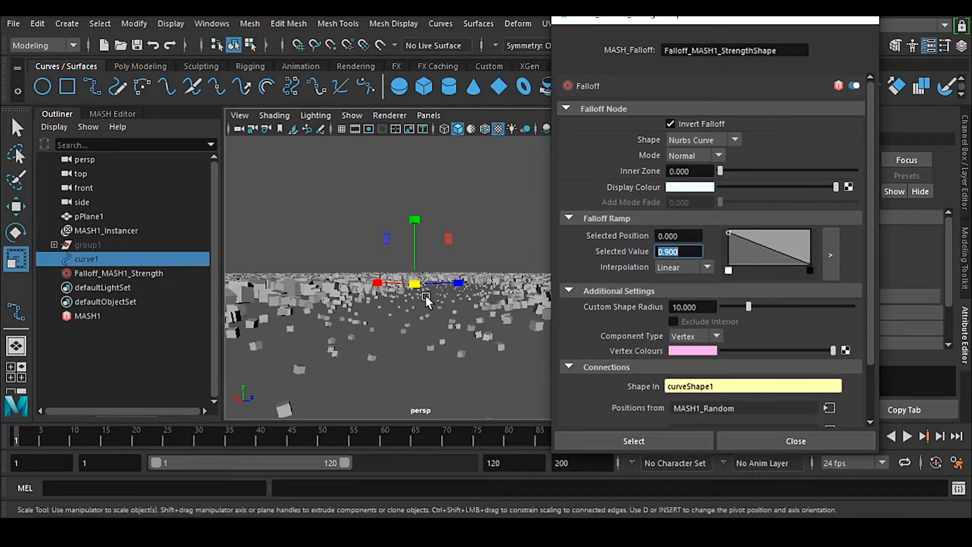
# Step: Set the Falloff Ramp's Selected Value to 0.95 and inspect the small cubes along the path
pyautogui.moveTo(670, 254); pyautogui.dragTo(695, 253)
pyautogui.write('5')
pyautogui.press('Return')
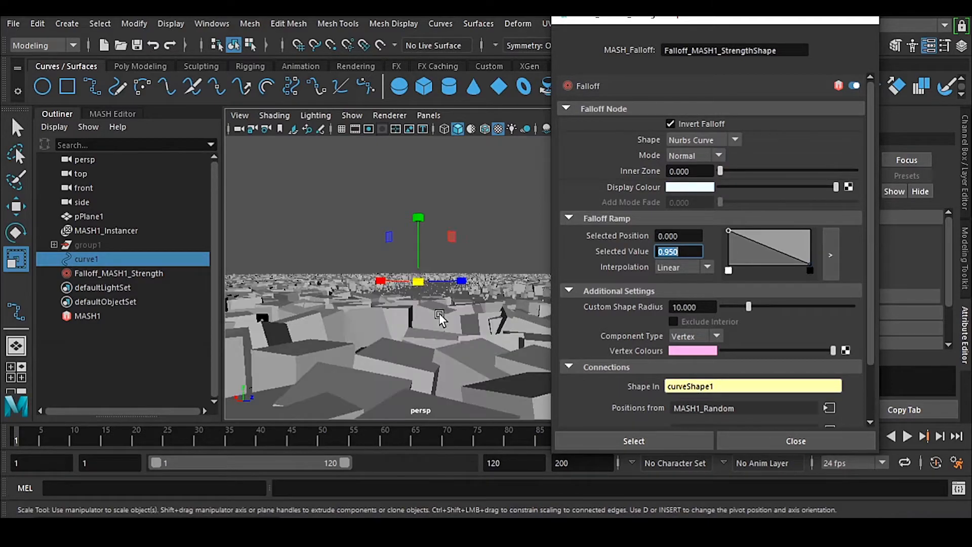
pyautogui.keyDown('alt'); pyautogui.moveTo(455, 298); pyautogui.dragTo(375, 333); pyautogui.keyUp('alt')
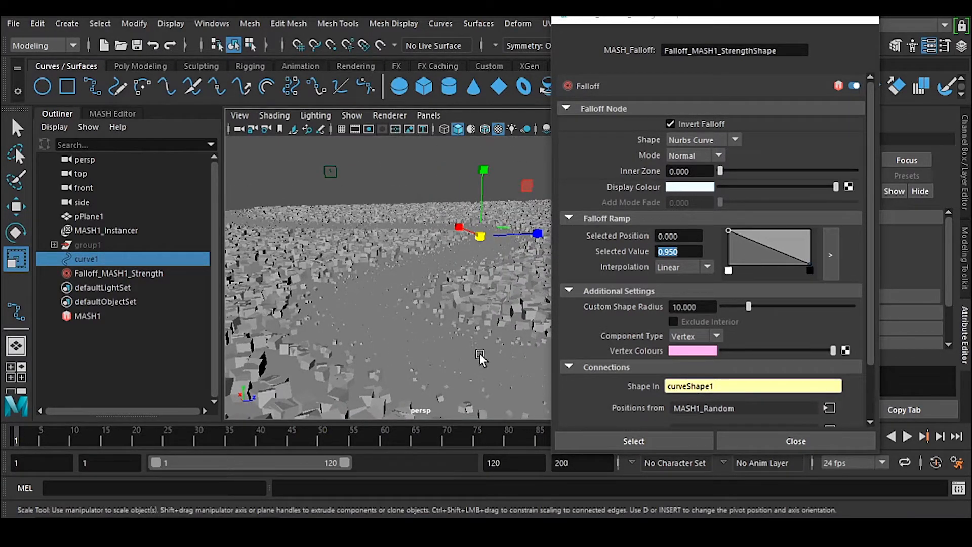
pyautogui.keyDown('alt'); pyautogui.moveTo(475, 349); pyautogui.dragTo(435, 334); pyautogui.keyUp('alt')
# Step: Move the falloff window aside, turn off Invert Falloff to view cubes only along the curve, and turn it back on
pyautogui.moveTo(682, 18); pyautogui.dragTo(768, 40)
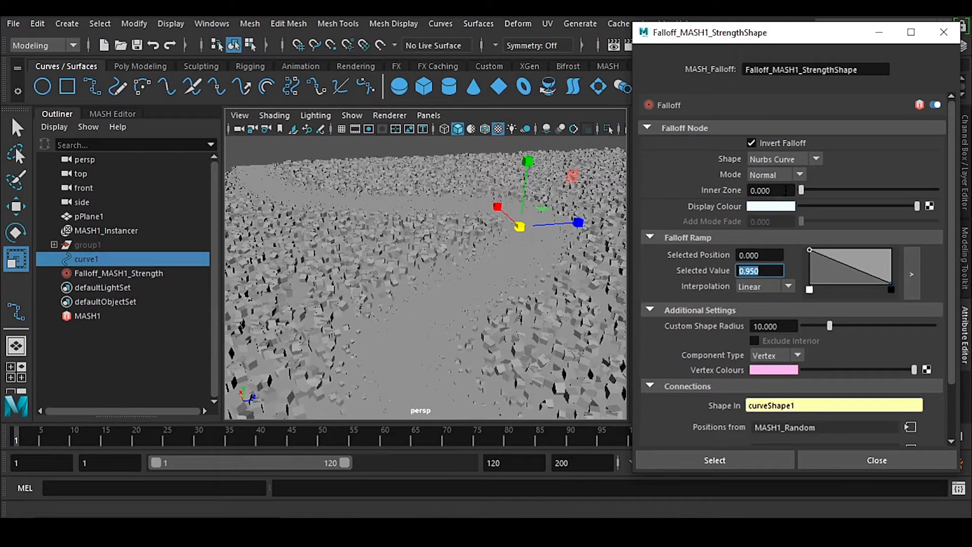
pyautogui.moveTo(780, 191); pyautogui.dragTo(694, 192)
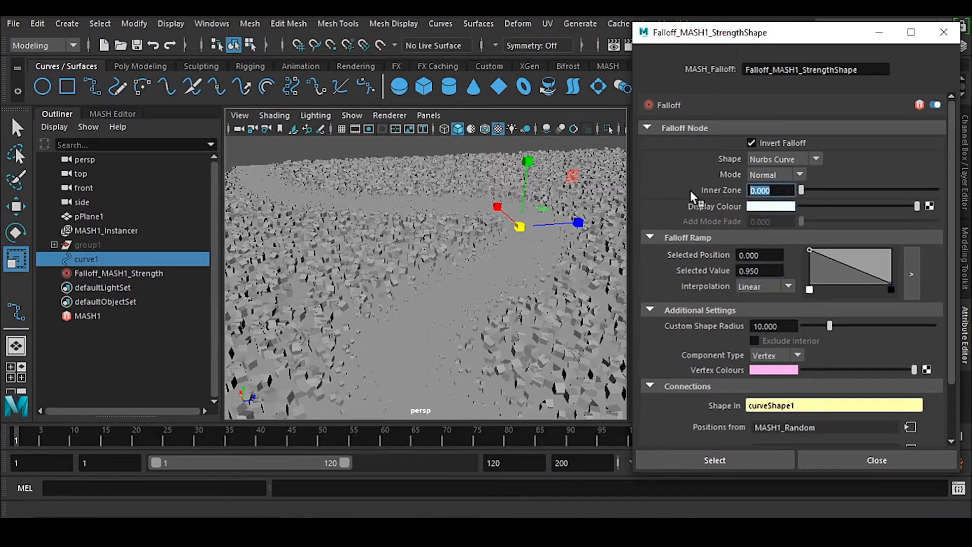
pyautogui.click(774, 142)
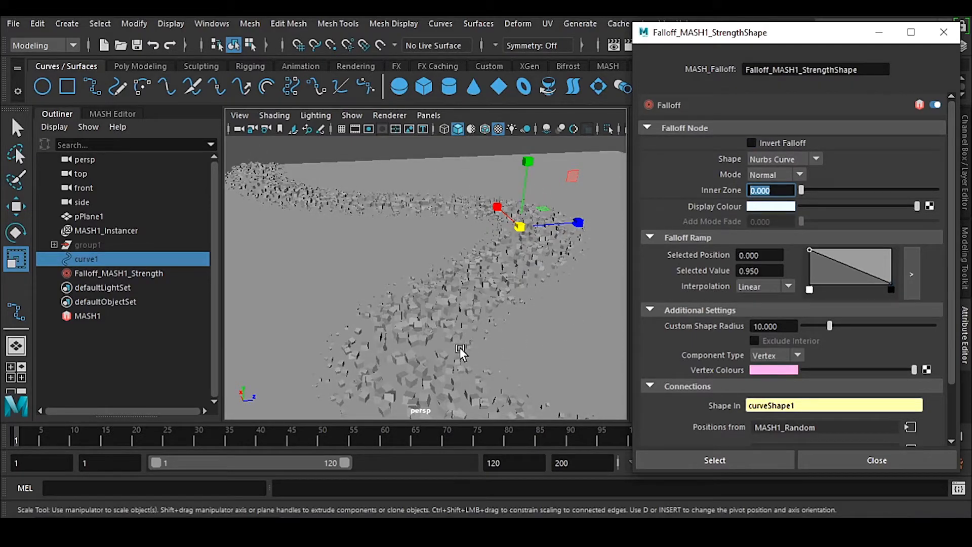
pyautogui.scroll(-3, 461, 353)
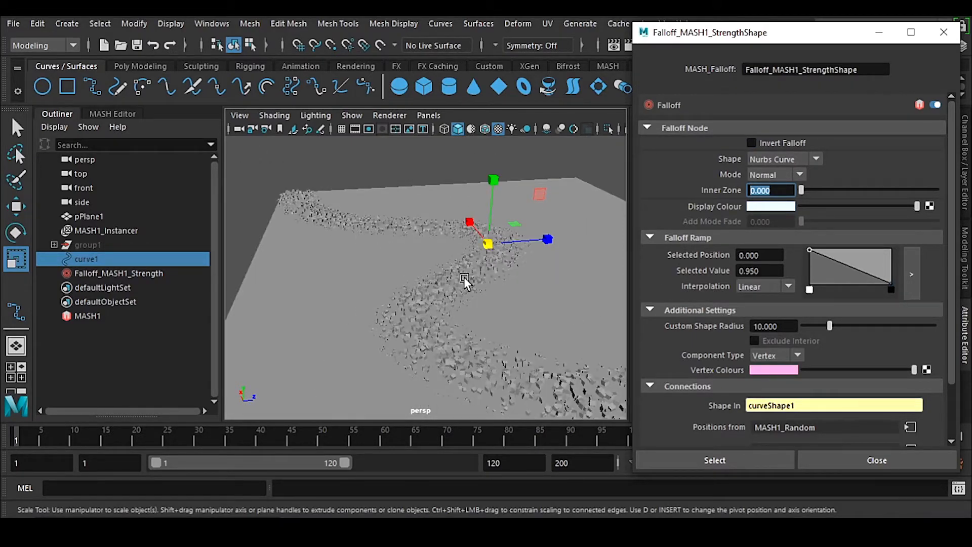
pyautogui.scroll(2, 428, 315)
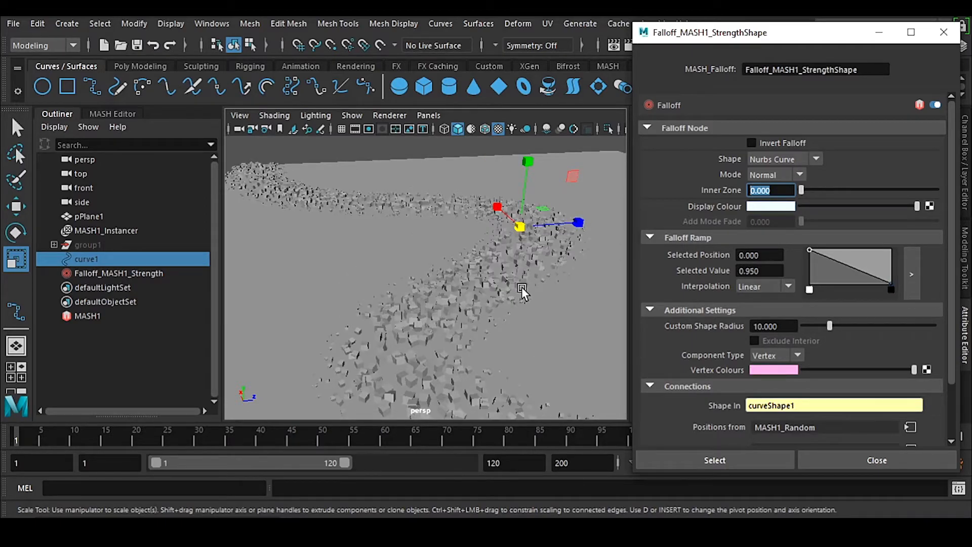
pyautogui.click(752, 143)
pyautogui.scroll(-3, 749, 260)
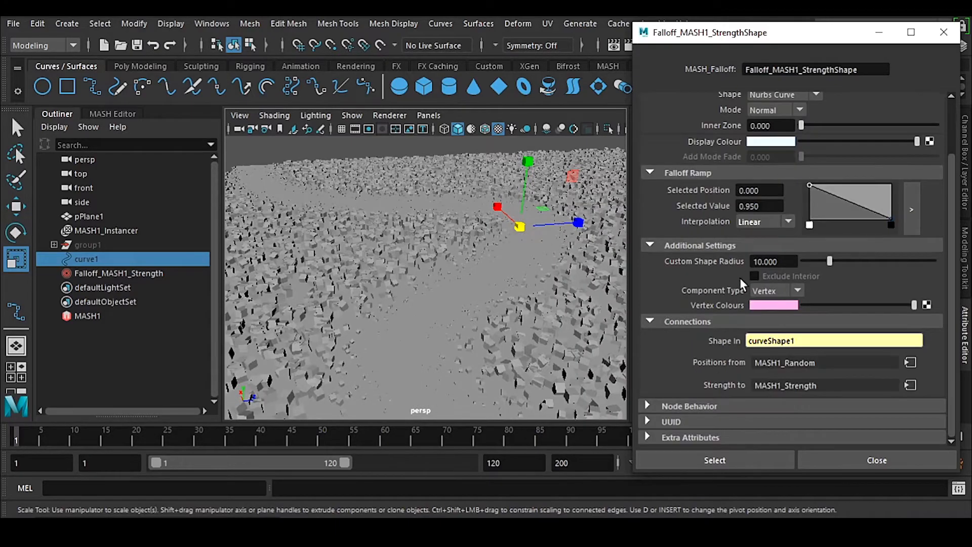
pyautogui.scroll(3, 760, 309)
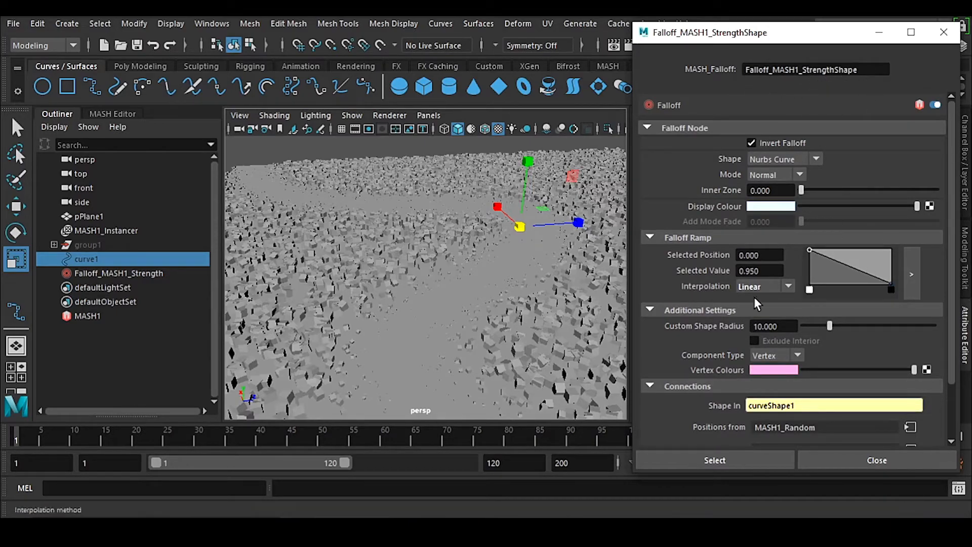
# Step: Show curve1 in the scene again and select the control vertices at its far end
pyautogui.scroll(-3, 514, 309)
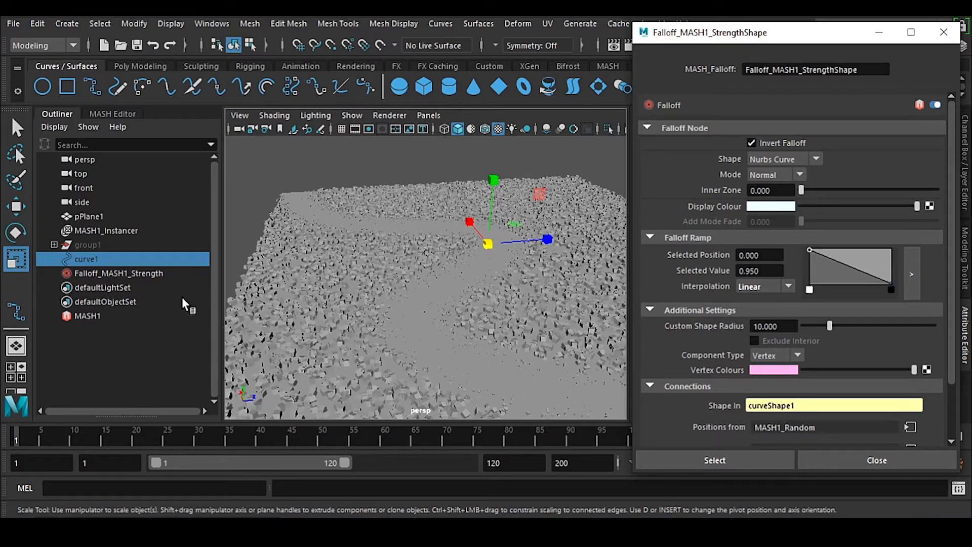
pyautogui.moveTo(303, 158); pyautogui.dragTo(239, 155, button='right')
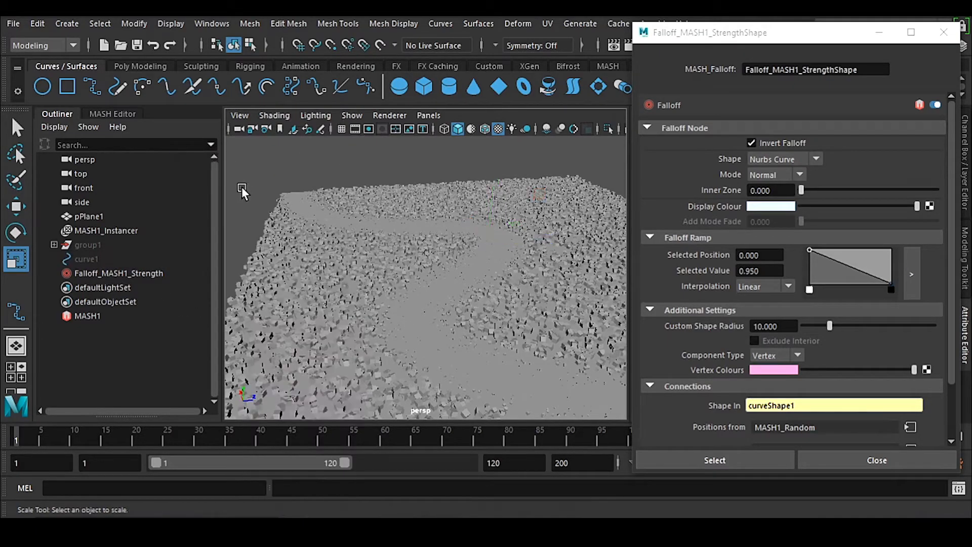
pyautogui.click(87, 258)
pyautogui.press('h')
pyautogui.moveTo(331, 161); pyautogui.dragTo(307, 154, button='right')
pyautogui.moveTo(302, 146); pyautogui.dragTo(349, 177)
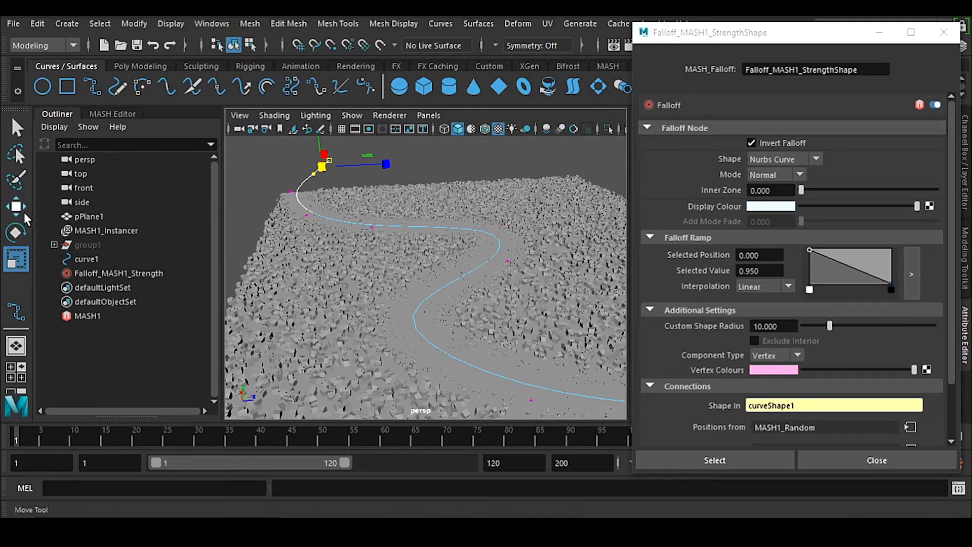
# Step: Try moving the curve's far-end control vertices sideways with the Move tool and a Soft Select falloff, and undo the moves
pyautogui.press('w')
pyautogui.moveTo(448, 165); pyautogui.dragTo(354, 176, button='middle')
pyautogui.press('b')
pyautogui.moveTo(406, 205); pyautogui.dragTo(672, 242)
pyautogui.moveTo(360, 165); pyautogui.dragTo(527, 186)
pyautogui.moveTo(453, 178); pyautogui.dragTo(309, 184, button='middle')
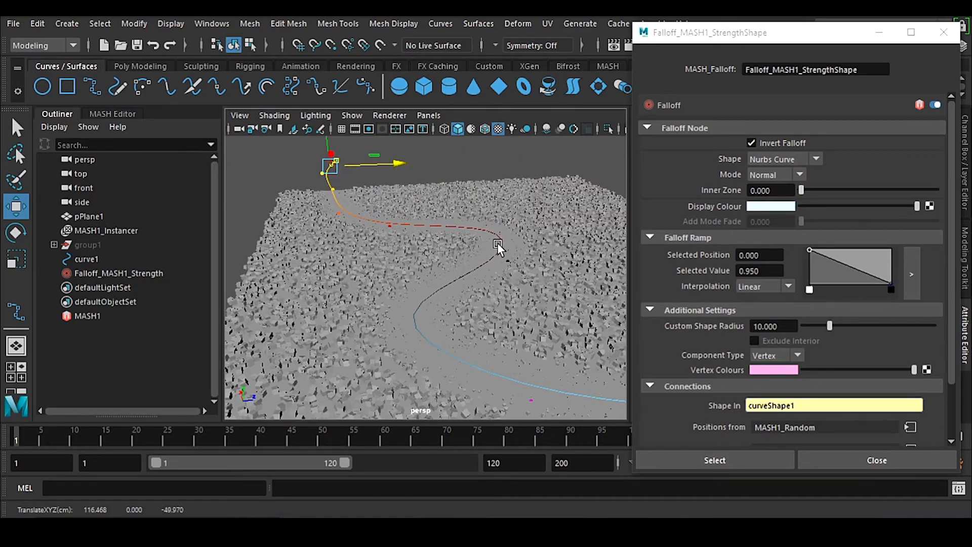
pyautogui.hotkey('ctrl', 'z')
pyautogui.hotkey('ctrl', 'z')
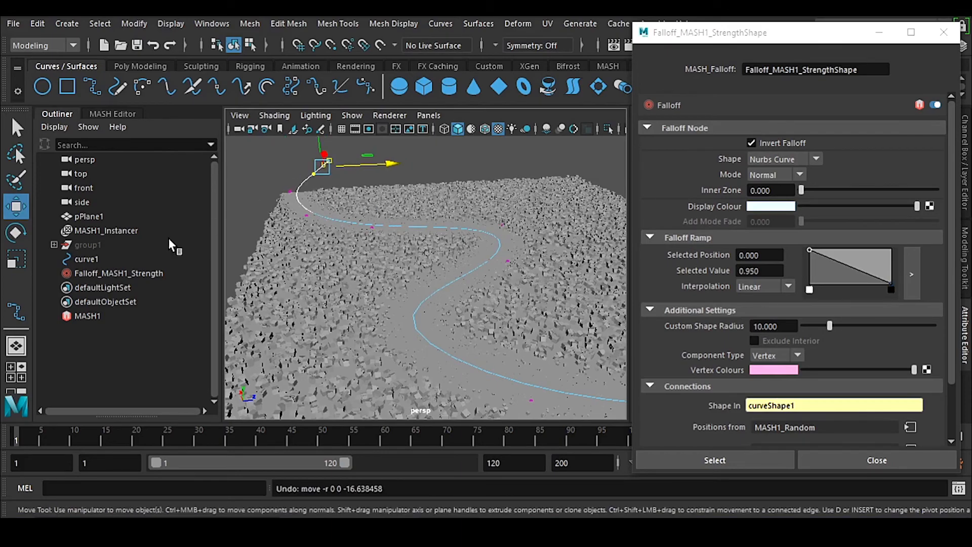
# Step: Deselect the curve and inspect the cleared path up close around its middle bends
pyautogui.click(427, 151)
pyautogui.keyDown('alt'); pyautogui.moveTo(475, 244); pyautogui.dragTo(453, 325); pyautogui.keyUp('alt')
pyautogui.keyDown('alt'); pyautogui.moveTo(453, 325); pyautogui.dragTo(504, 312, button='middle'); pyautogui.keyUp('alt')
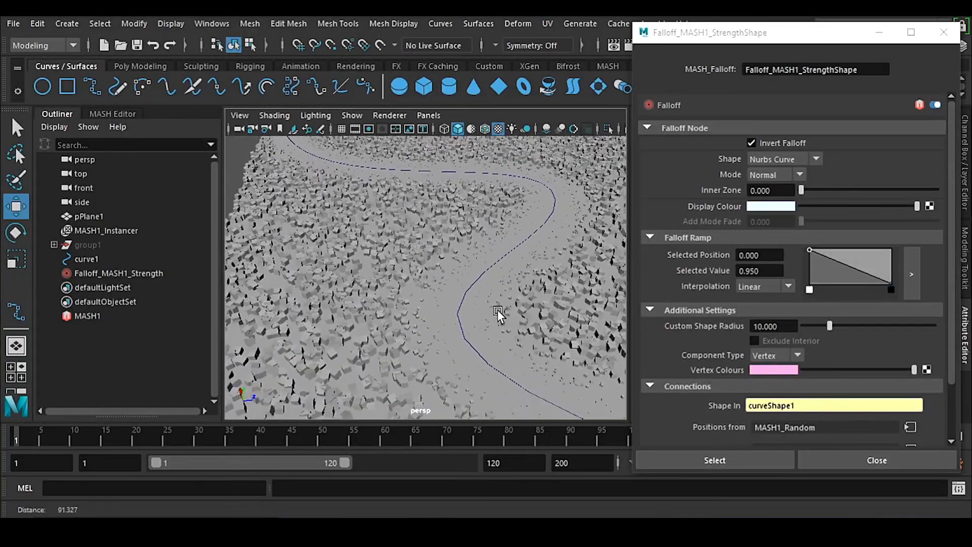